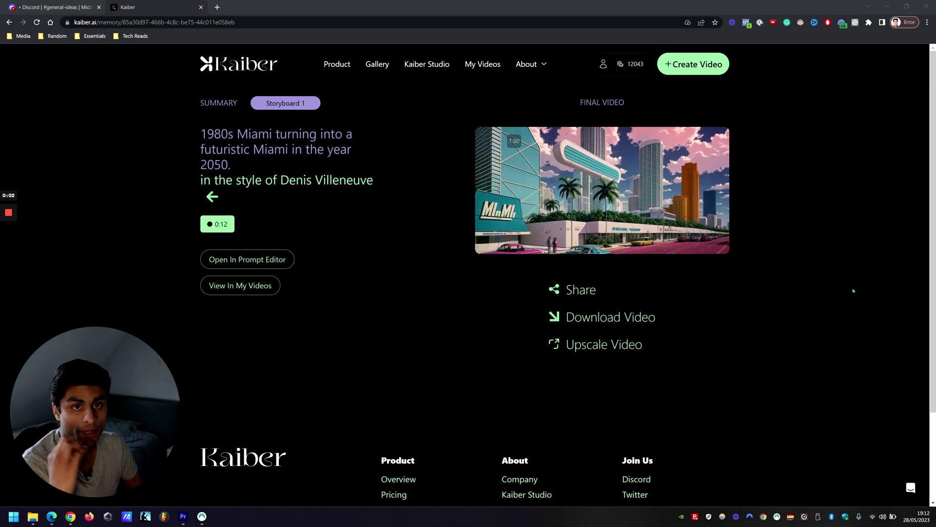
# Step: Preview the finished Kaiber Miami video, then switch to the Discord #general-ideas channel
pyautogui.moveTo(615, 194)
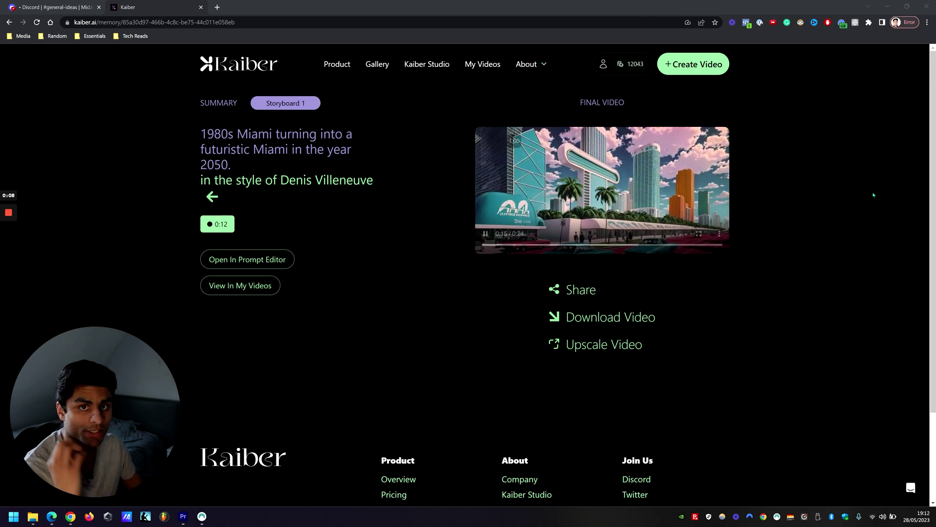
pyautogui.click(58, 7)
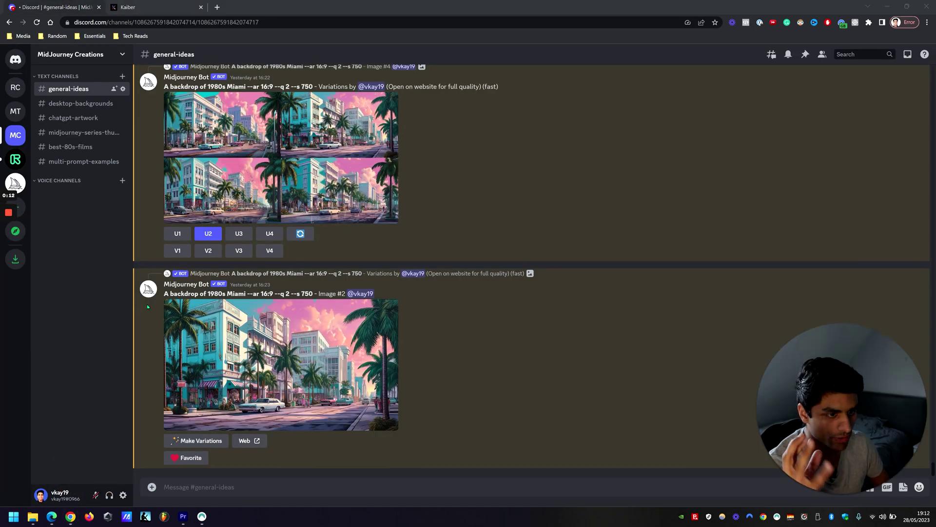
# Step: Highlight the 1980s Miami Midjourney prompt in the Discord message, then return to Kaiber
pyautogui.moveTo(166, 294); pyautogui.dragTo(274, 293)
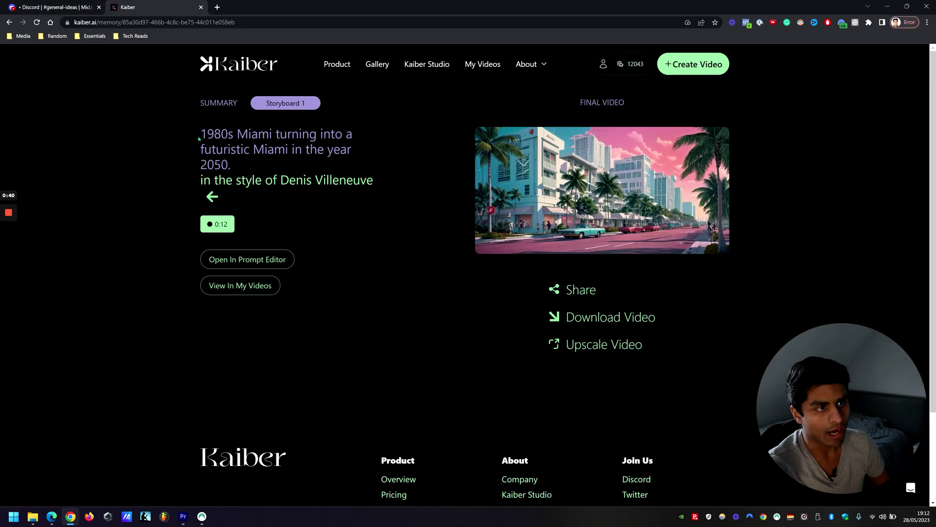
pyautogui.moveTo(200, 133); pyautogui.dragTo(355, 167)
# Step: Highlight the style phrase of the Miami prompt text, then clear the selection
pyautogui.click(382, 259)
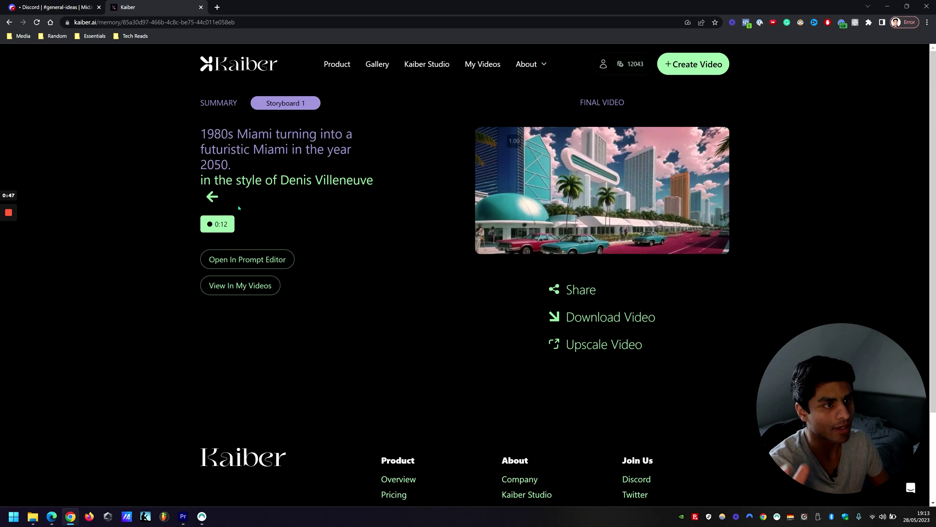
pyautogui.moveTo(204, 181); pyautogui.dragTo(392, 186)
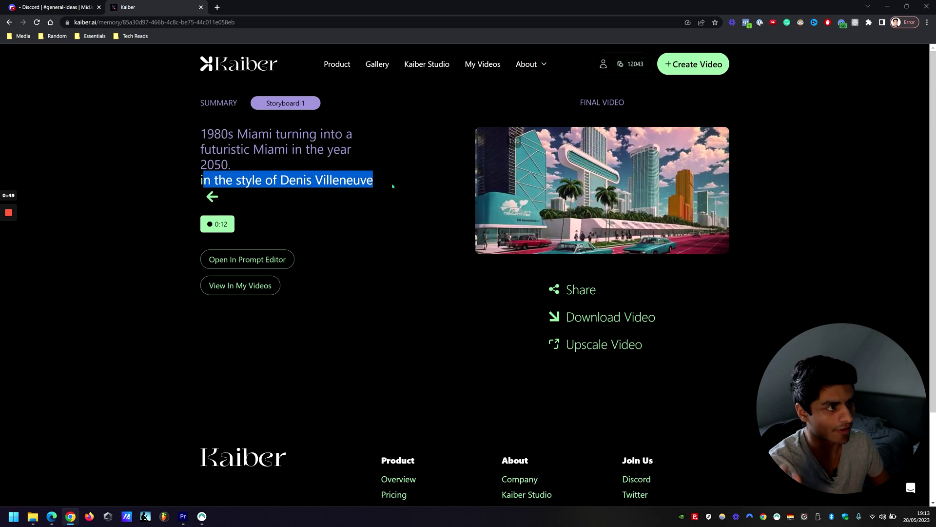
pyautogui.click(378, 209)
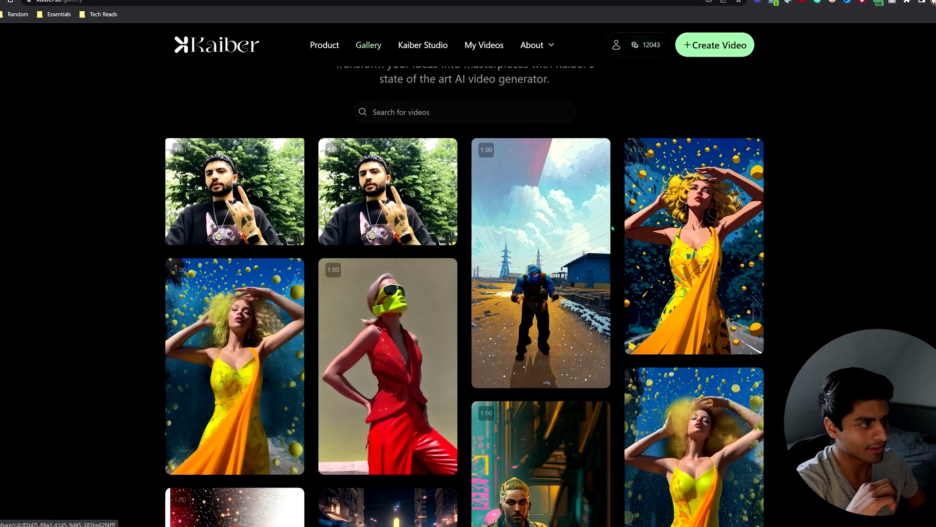
pyautogui.moveTo(601, 226)
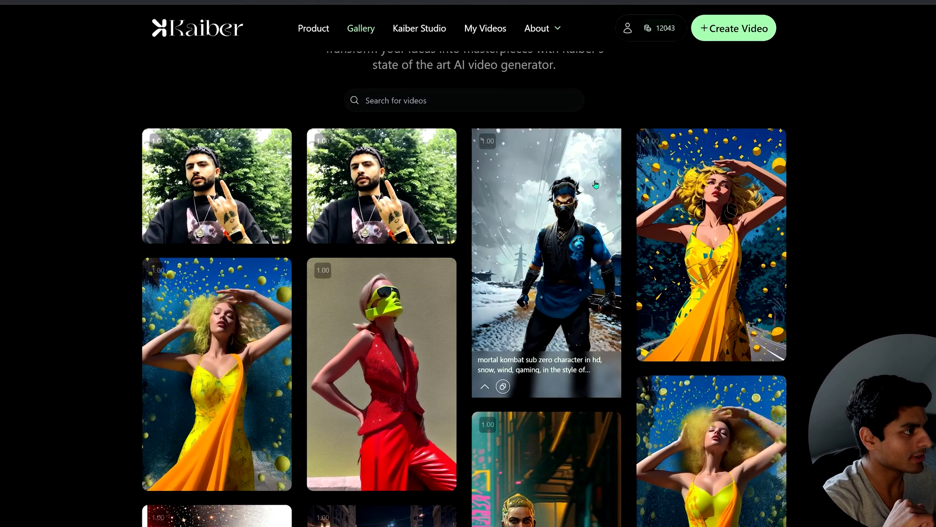
pyautogui.moveTo(784, 221)
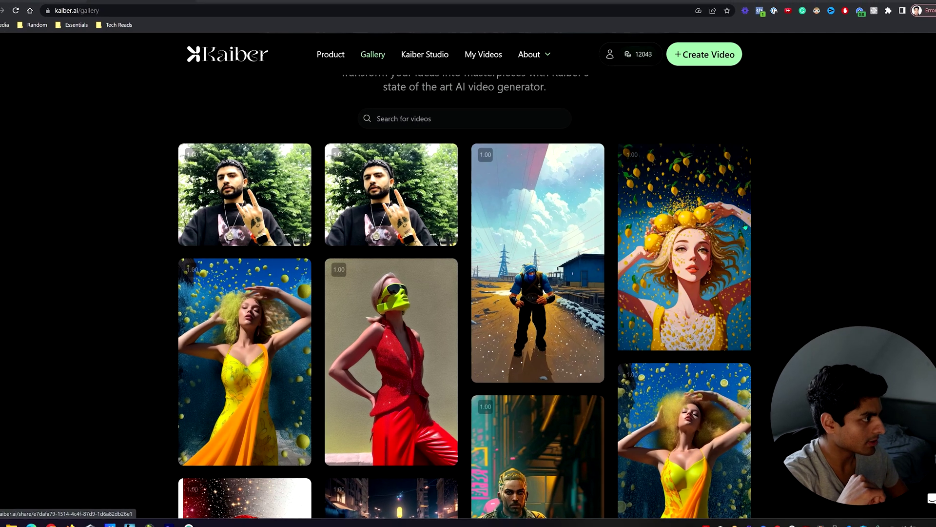
pyautogui.scroll(-1, 752, 225)
pyautogui.scroll(-2, 727, 211)
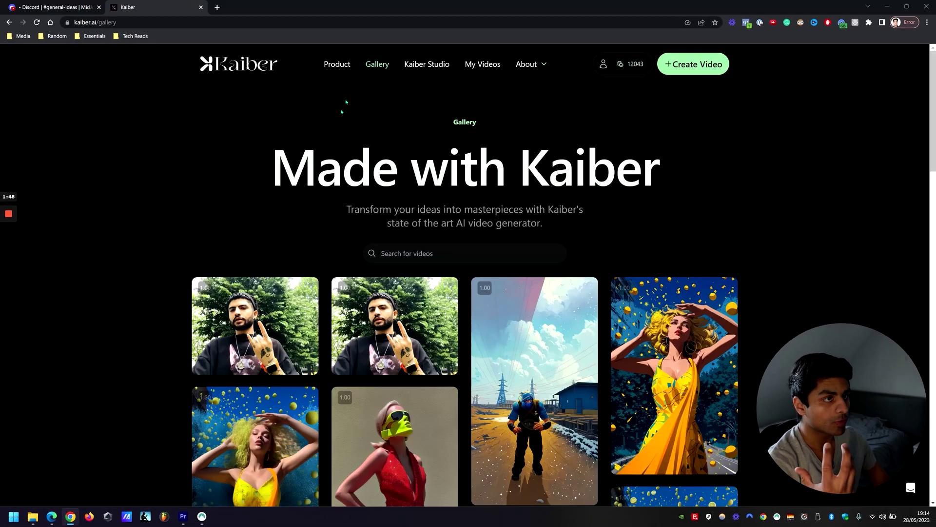
# Step: Start a new Kaiber video with the mustached man portrait from Discord as its initial image
pyautogui.click(337, 64)
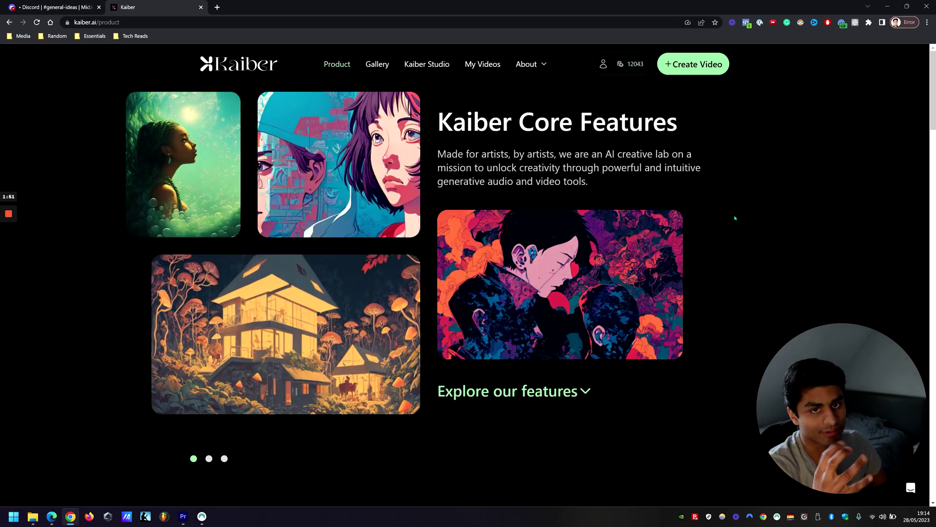
pyautogui.click(702, 74)
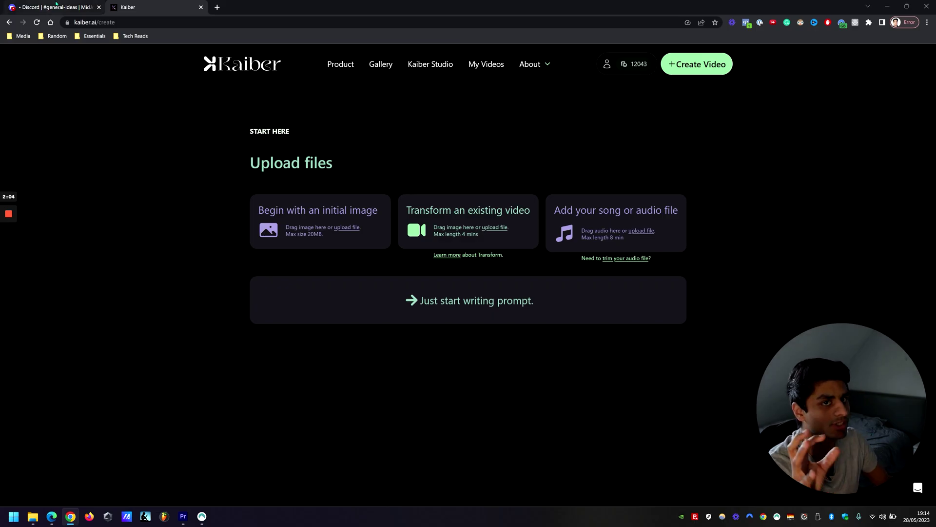
pyautogui.click(89, 6)
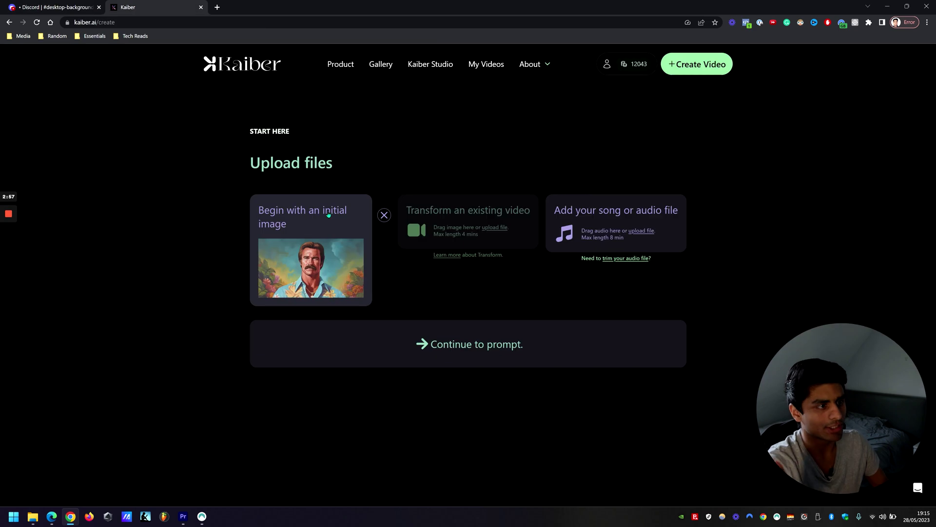
pyautogui.click(468, 343)
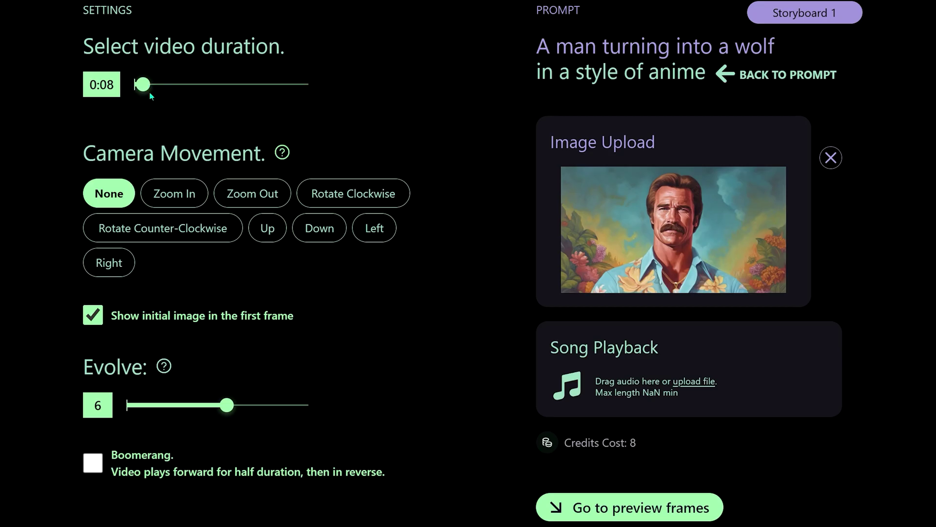
# Step: Set a 0:06 duration, Zoom Out camera movement and Evolve at 5
pyautogui.moveTo(145, 93); pyautogui.dragTo(15, 89)
pyautogui.click(180, 201)
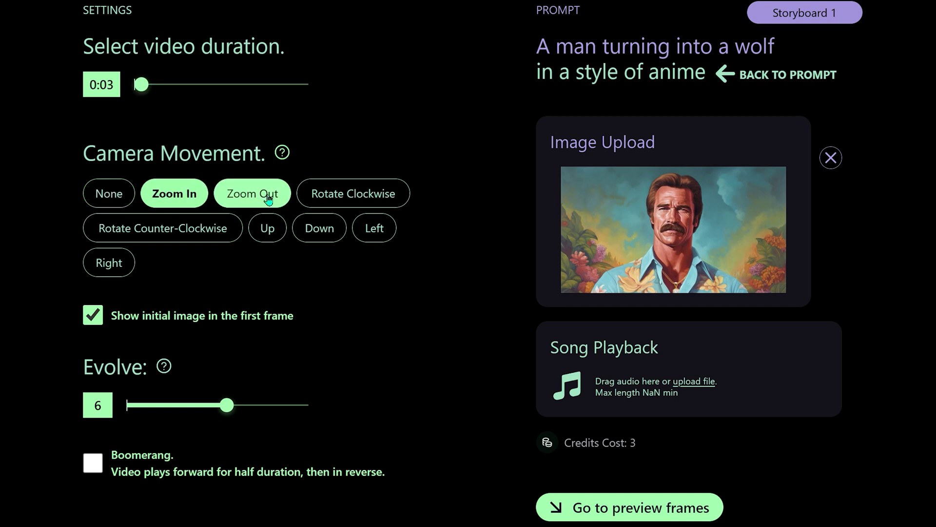
pyautogui.click(259, 194)
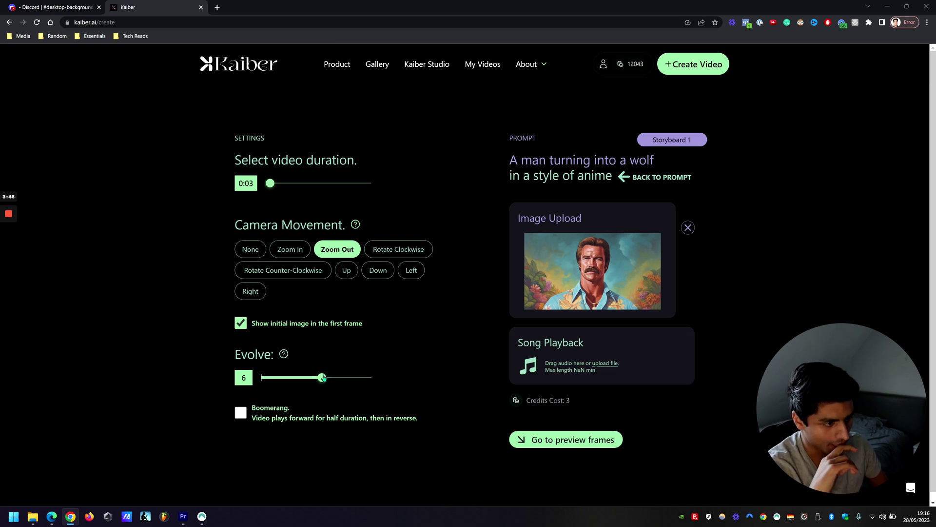
pyautogui.moveTo(322, 378); pyautogui.dragTo(277, 377)
pyautogui.moveTo(285, 355)
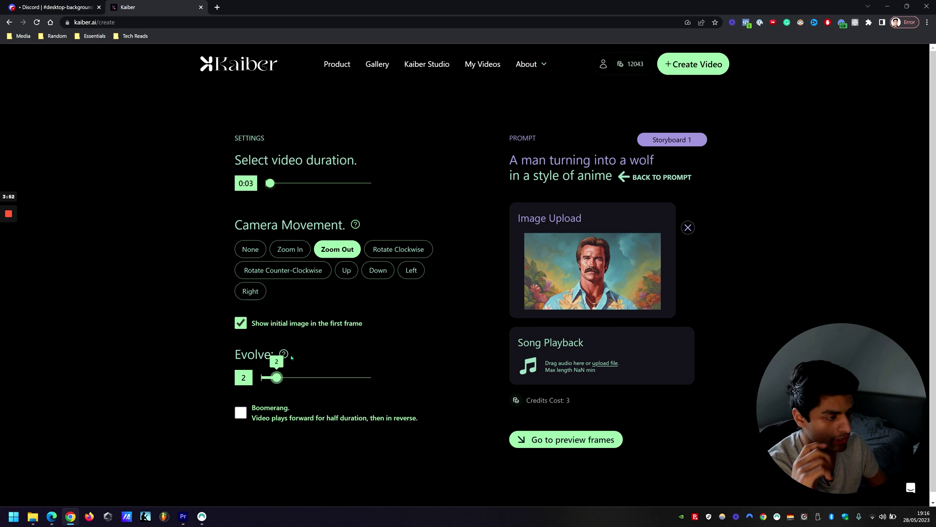
pyautogui.press('Right')
pyautogui.press('Right')
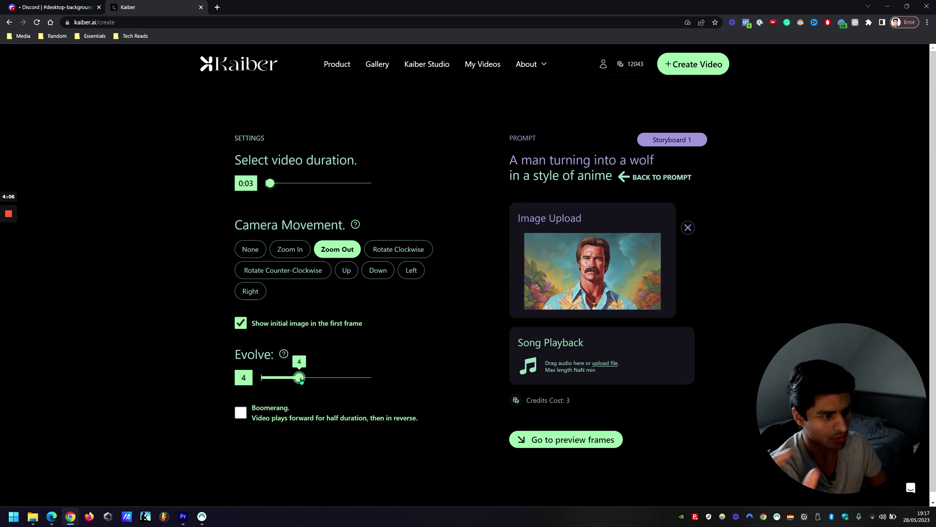
pyautogui.moveTo(300, 380); pyautogui.dragTo(288, 384)
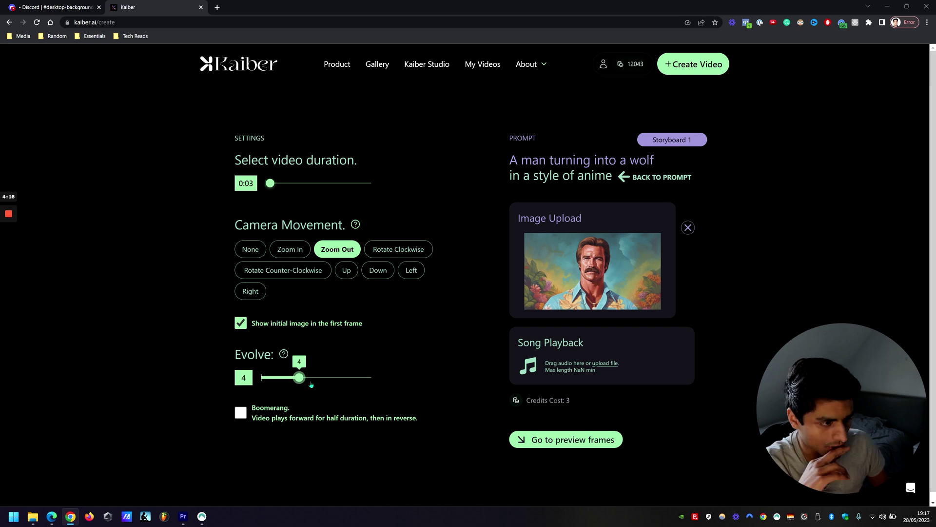
pyautogui.moveTo(303, 378); pyautogui.dragTo(315, 395)
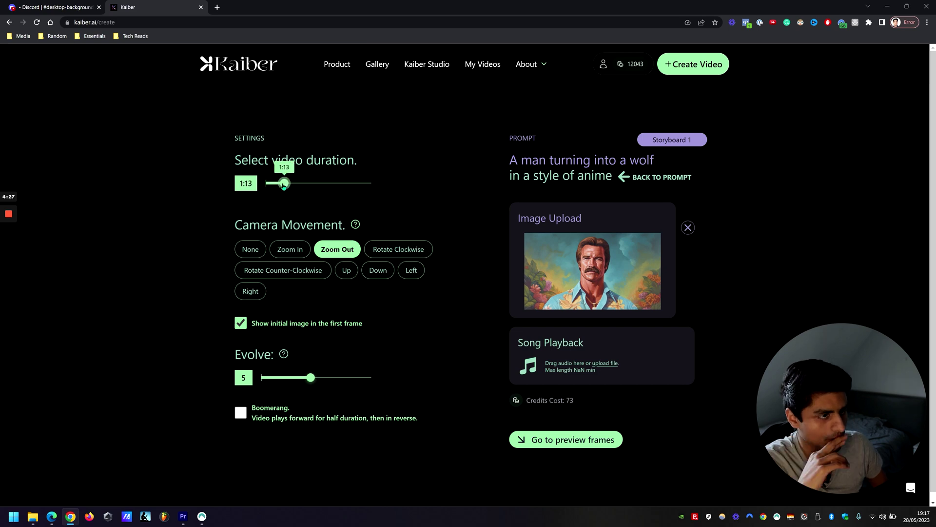
pyautogui.moveTo(283, 187); pyautogui.dragTo(267, 190)
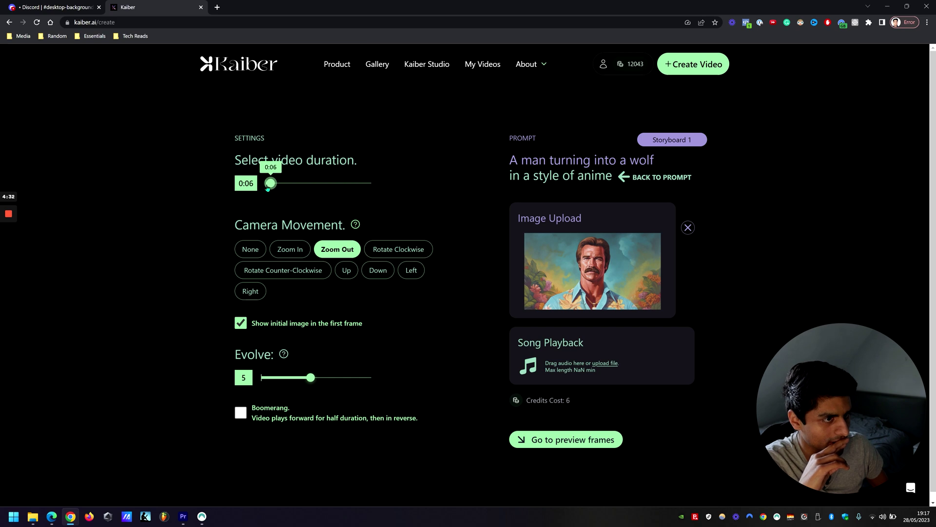
# Step: Generate preview frames, pick the bottom-right one as keyframe, and render the 0:06 anime video
pyautogui.click(569, 440)
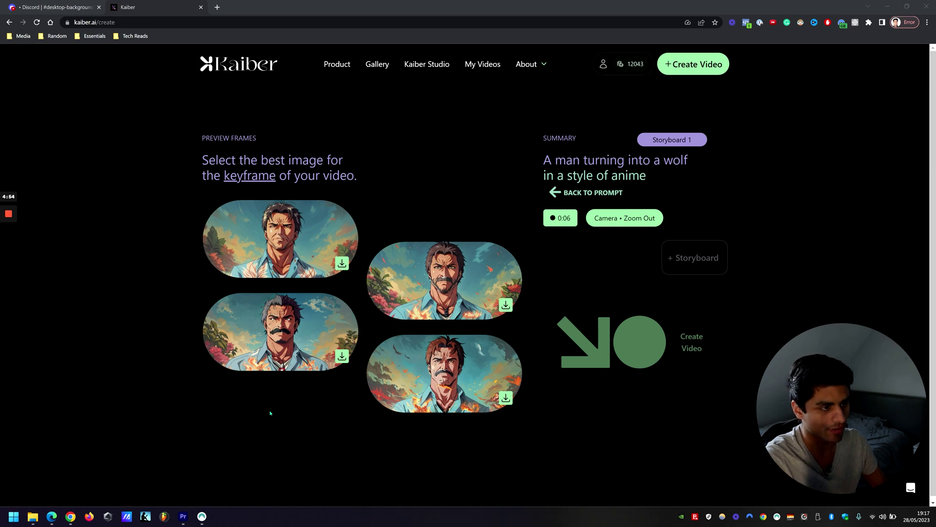
pyautogui.click(269, 246)
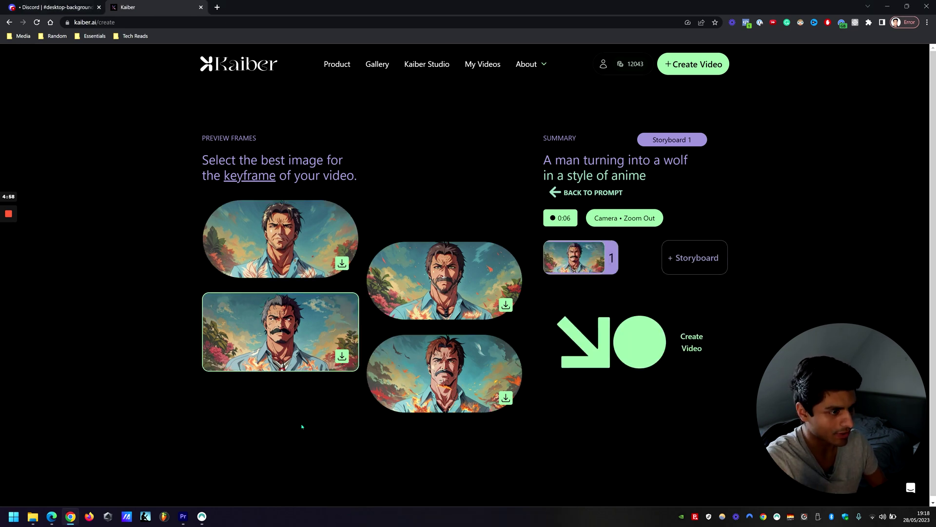
pyautogui.click(463, 395)
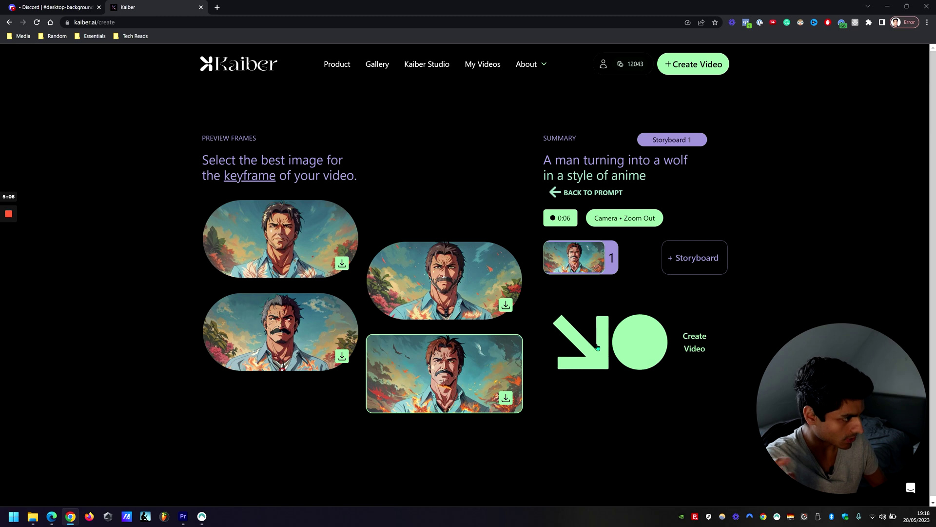
pyautogui.click(639, 342)
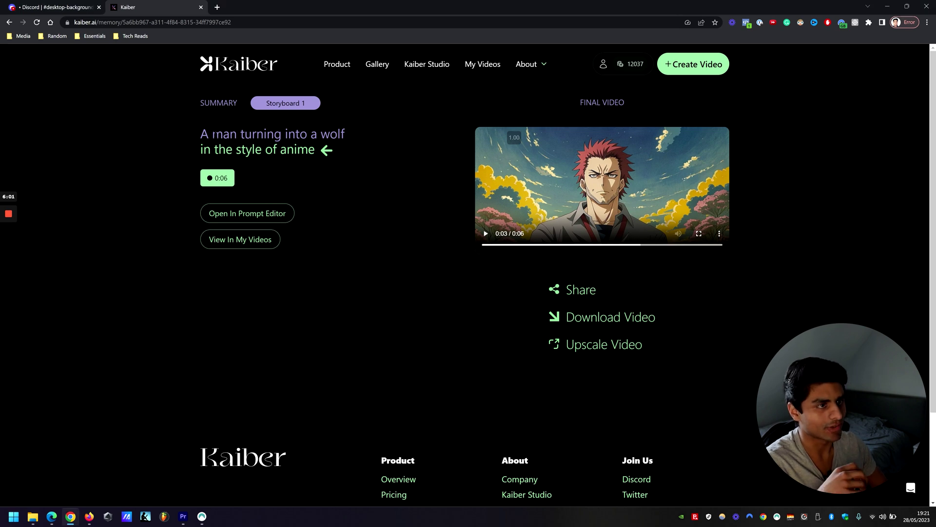
# Step: Start another video with the Tony Montana portrait PNG as the initial image
pyautogui.click(692, 71)
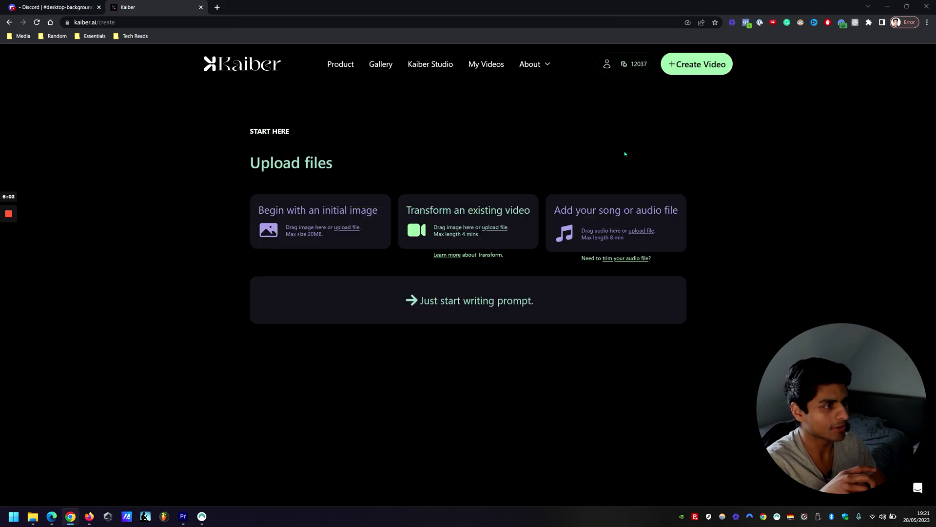
pyautogui.click(314, 219)
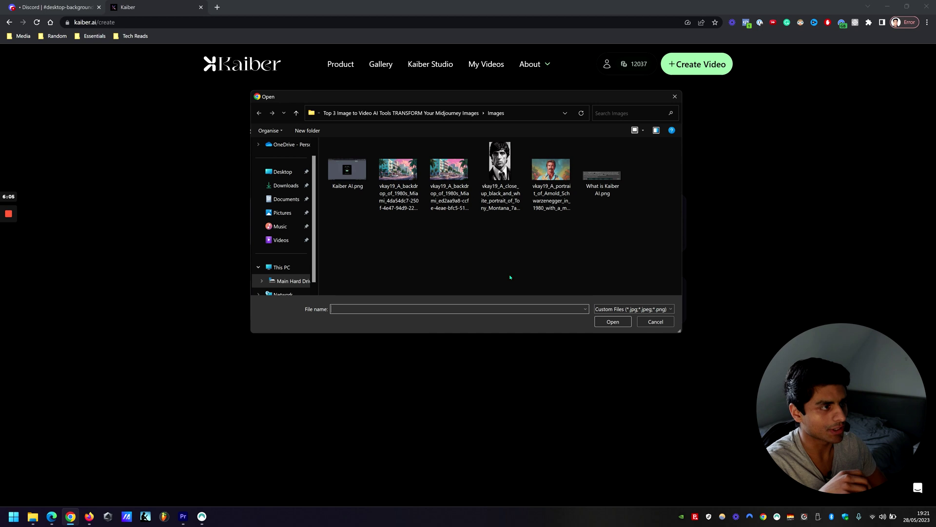
pyautogui.click(500, 176)
pyautogui.click(612, 321)
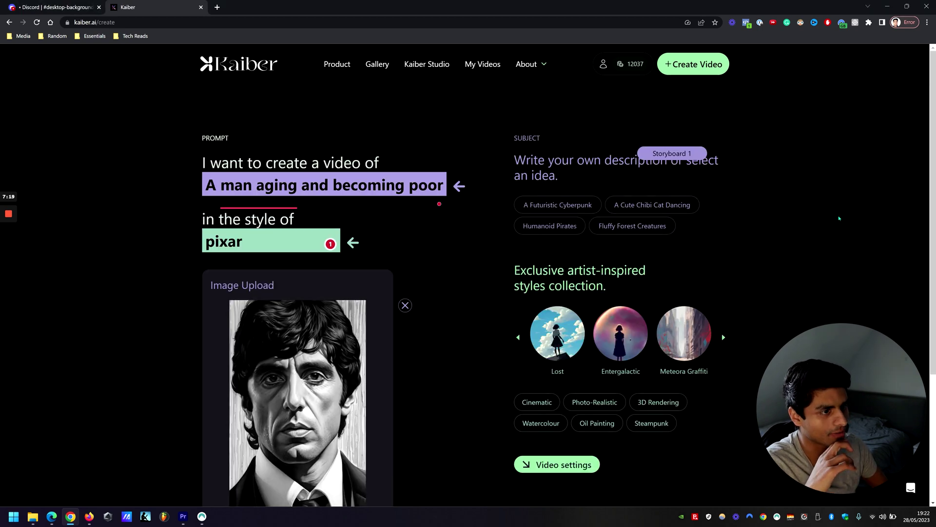
# Step: Set Zoom In camera movement, a 0:12 duration and maximum Evolve
pyautogui.scroll(-3, 570, 386)
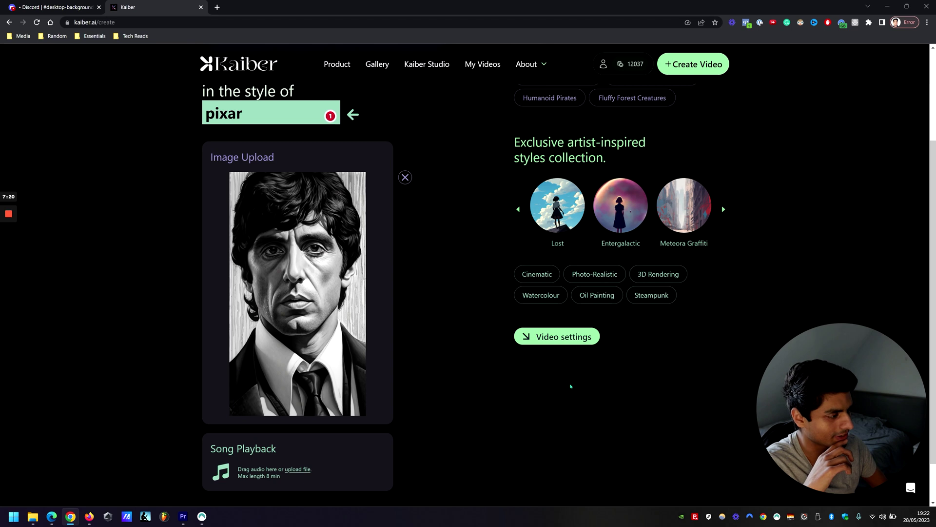
pyautogui.click(560, 337)
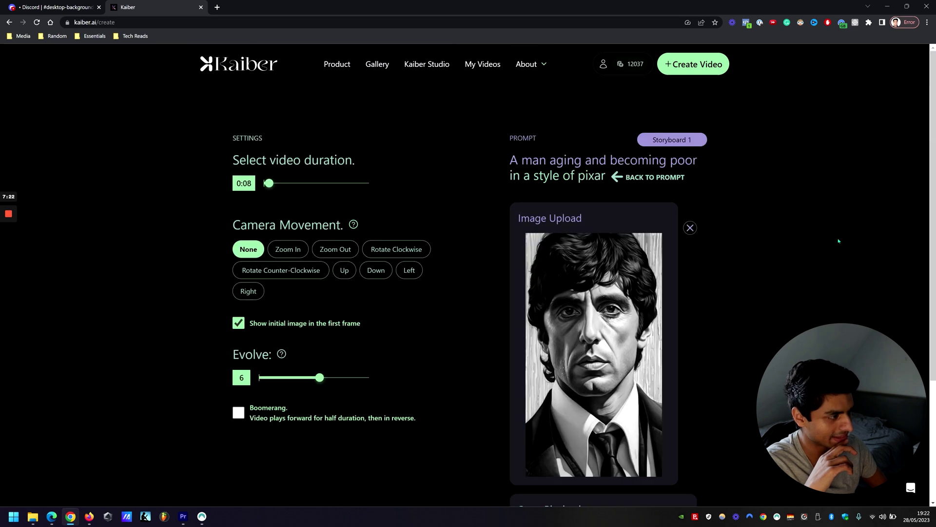
pyautogui.click(283, 256)
pyautogui.moveTo(269, 183); pyautogui.dragTo(270, 184)
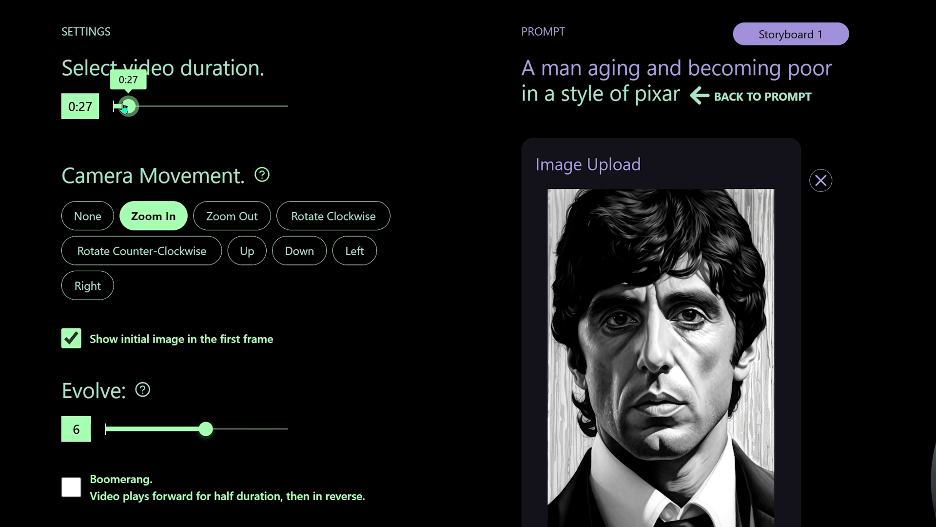
pyautogui.moveTo(124, 107); pyautogui.dragTo(119, 107)
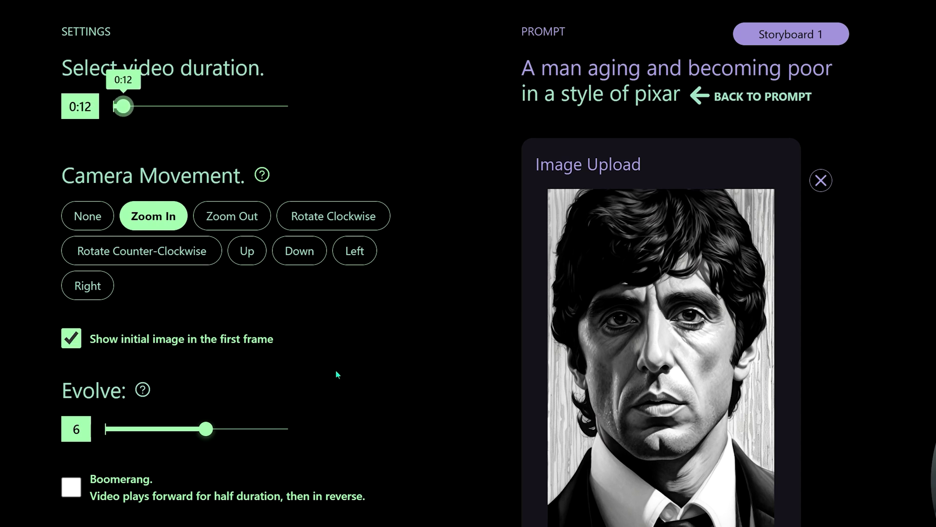
pyautogui.moveTo(206, 429); pyautogui.dragTo(399, 526)
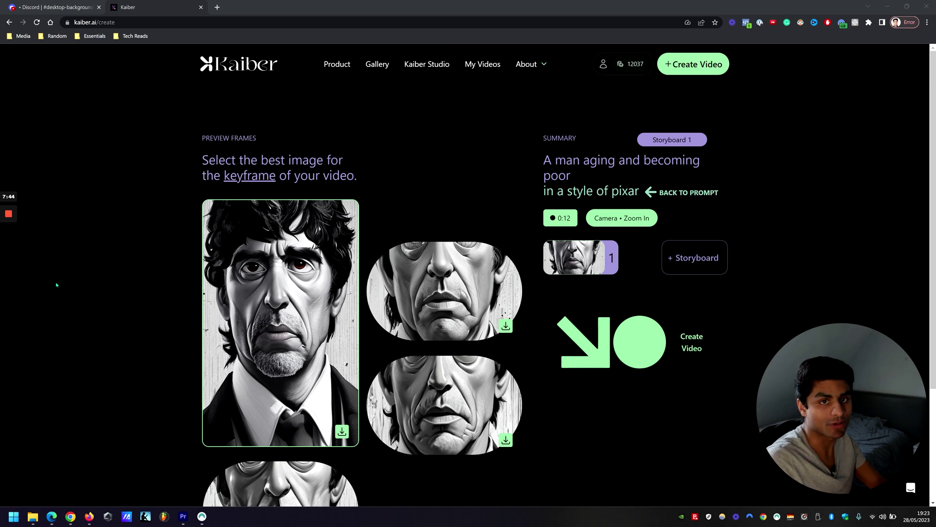
# Step: Compare the preview frames and settle on the middle-right one as keyframe
pyautogui.click(389, 275)
pyautogui.scroll(-2, 459, 373)
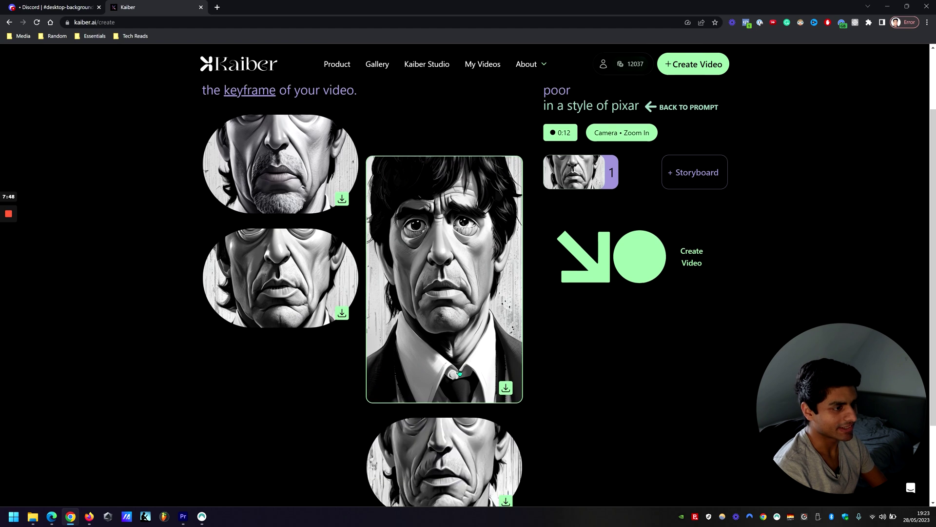
pyautogui.click(351, 307)
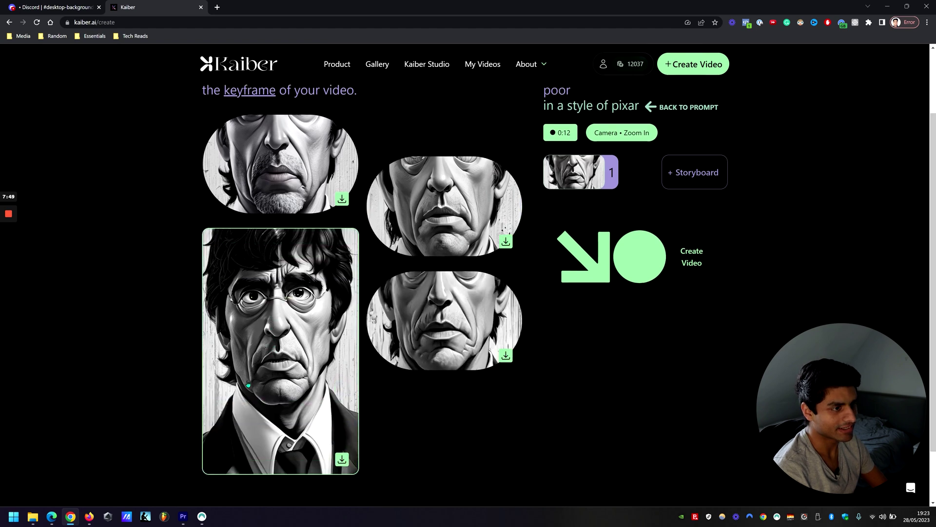
pyautogui.click(410, 313)
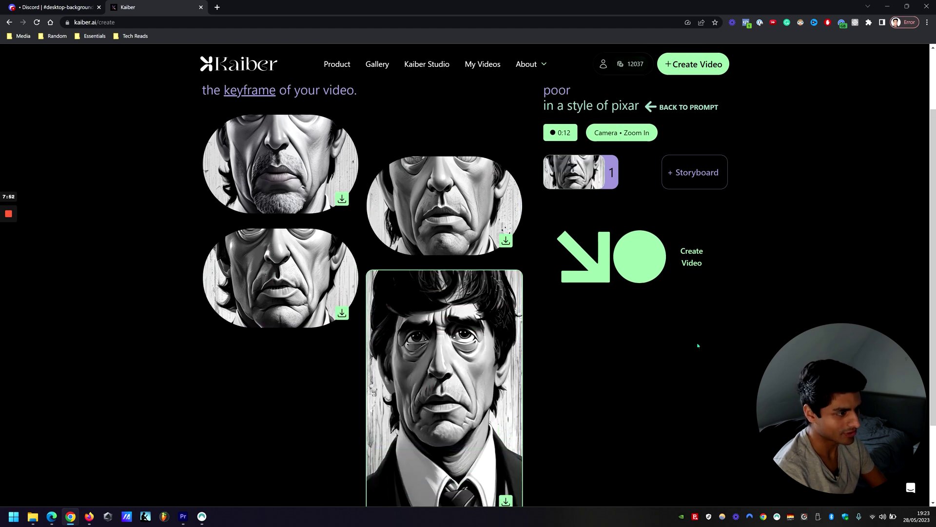
pyautogui.click(267, 288)
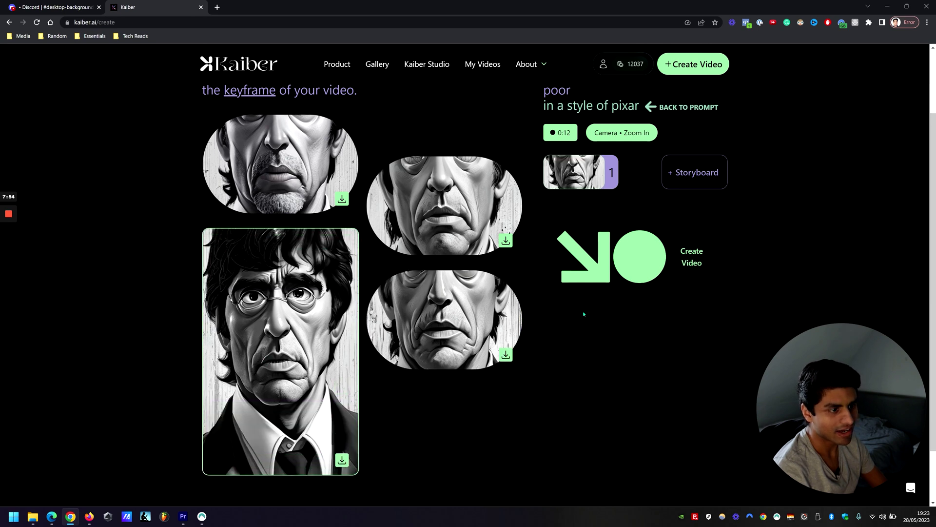
pyautogui.click(441, 310)
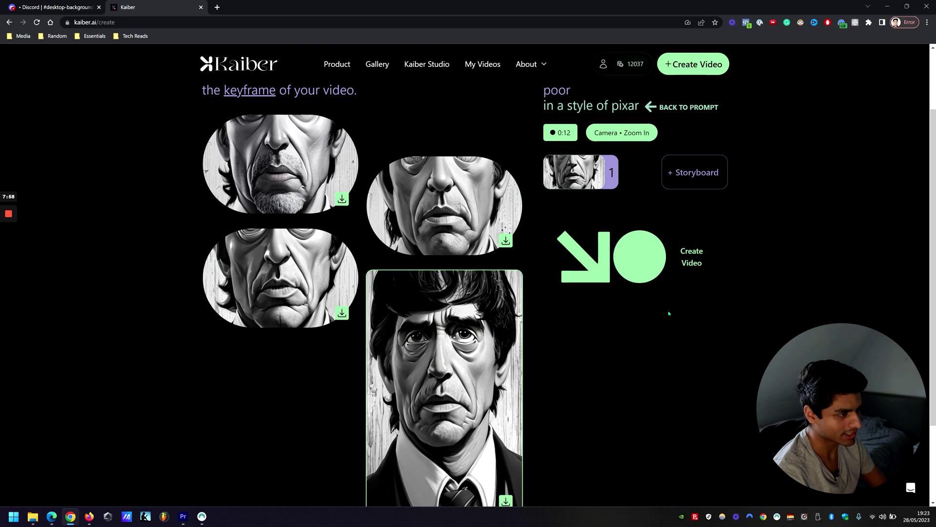
pyautogui.scroll(1, 669, 313)
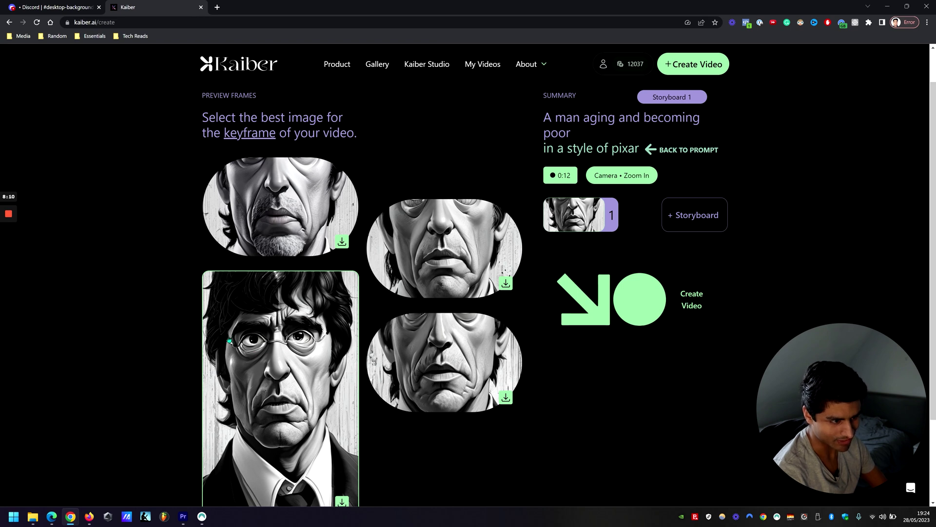
pyautogui.click(439, 262)
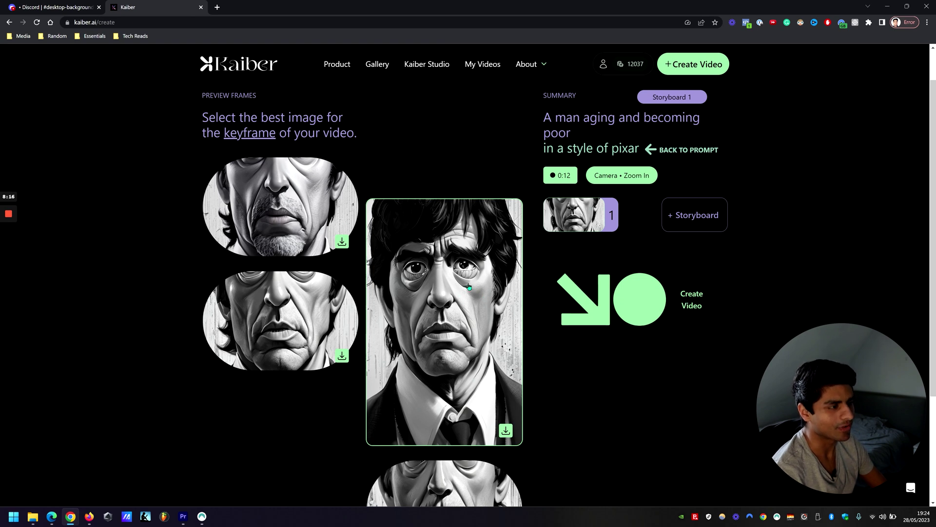
pyautogui.click(267, 216)
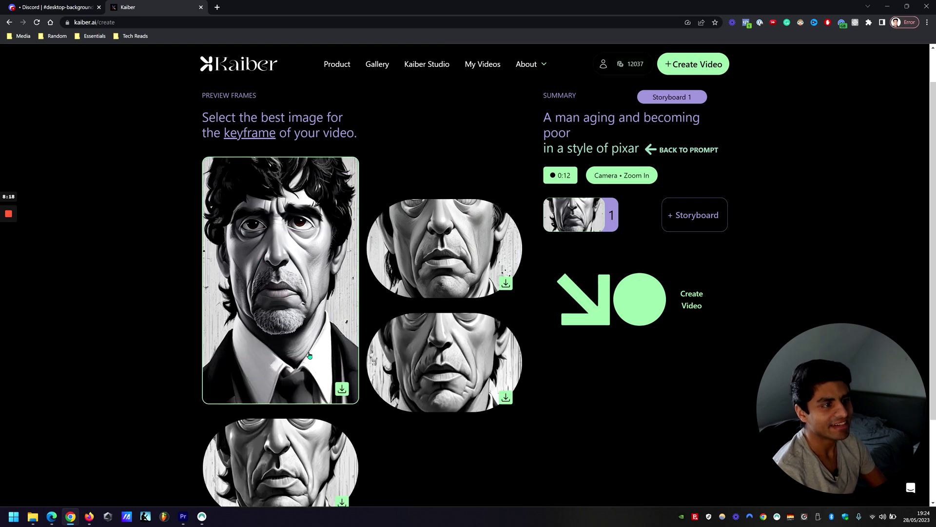
pyautogui.click(446, 359)
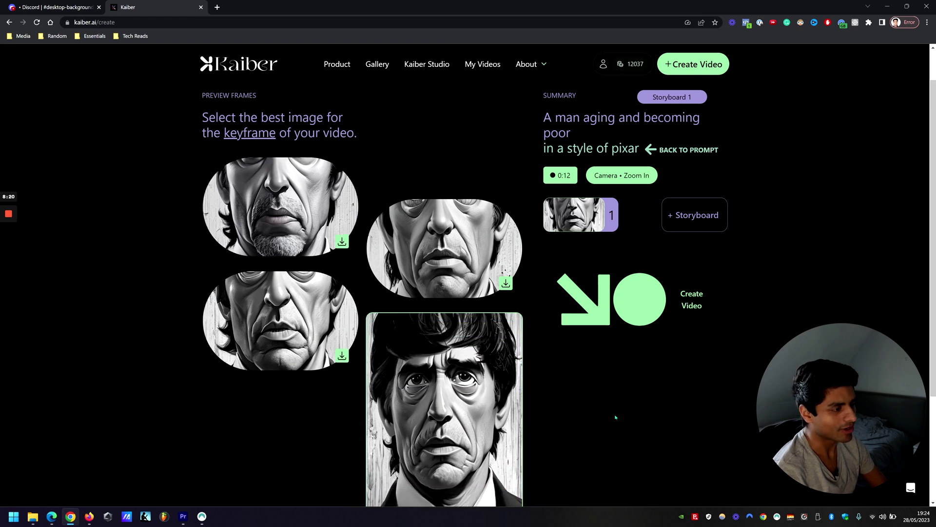
pyautogui.scroll(-3, 614, 415)
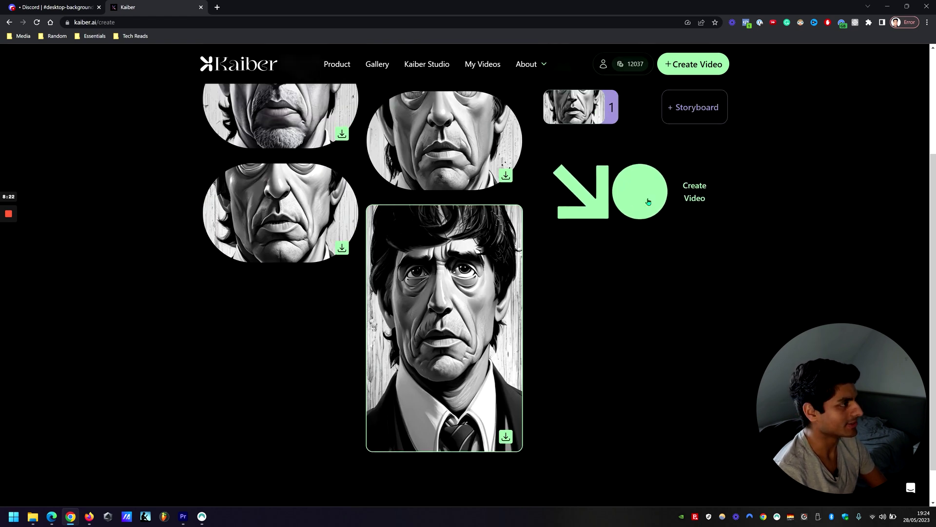
# Step: Generate the 0:12 Pixar-style video, then highlight and clear the prompt text
pyautogui.click(648, 201)
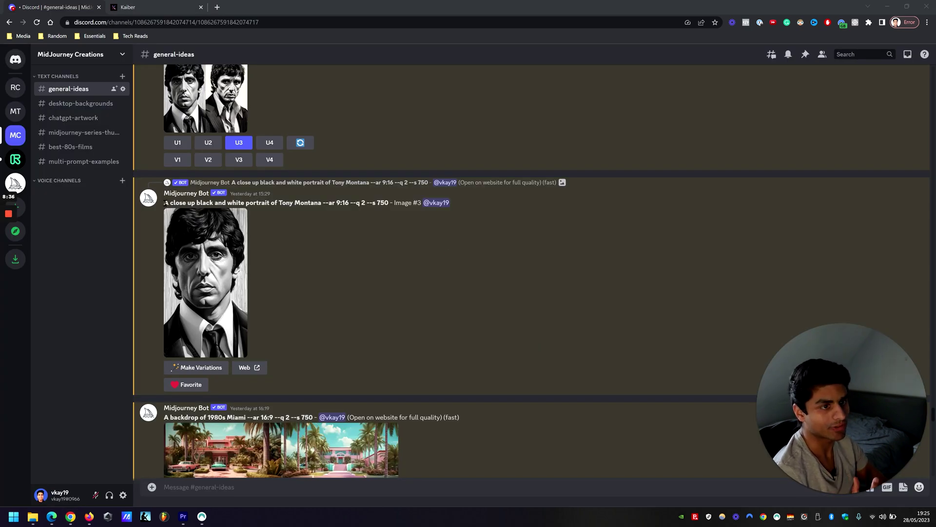
pyautogui.moveTo(164, 202); pyautogui.dragTo(381, 204)
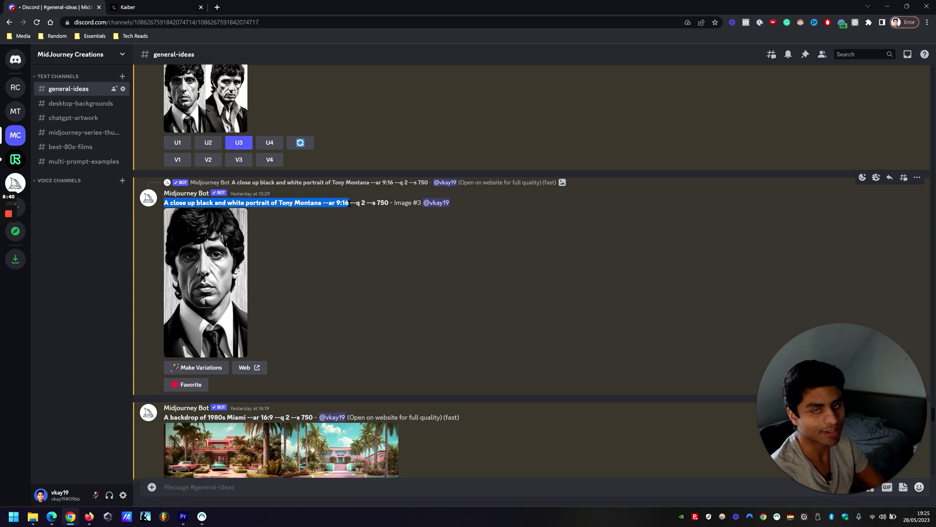
pyautogui.click(425, 311)
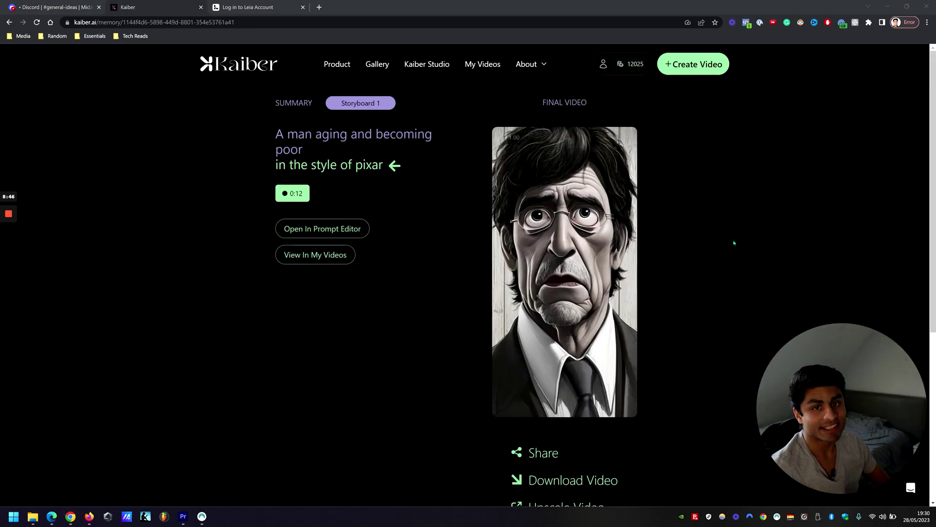
# Step: Play the 0:12 clip of the man aging full screen
pyautogui.click(615, 395)
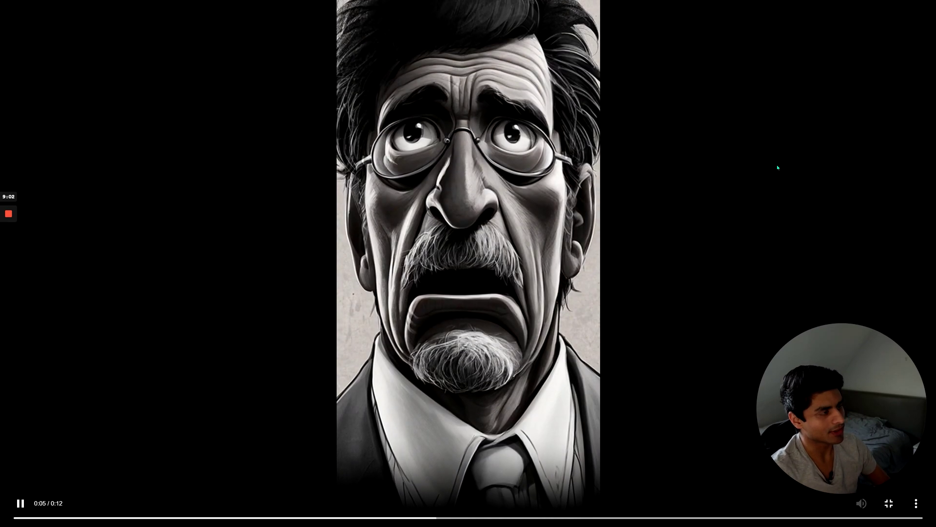
# Step: Exit full screen and set the LeiaPix animation length to 6 seconds
pyautogui.press('Escape')
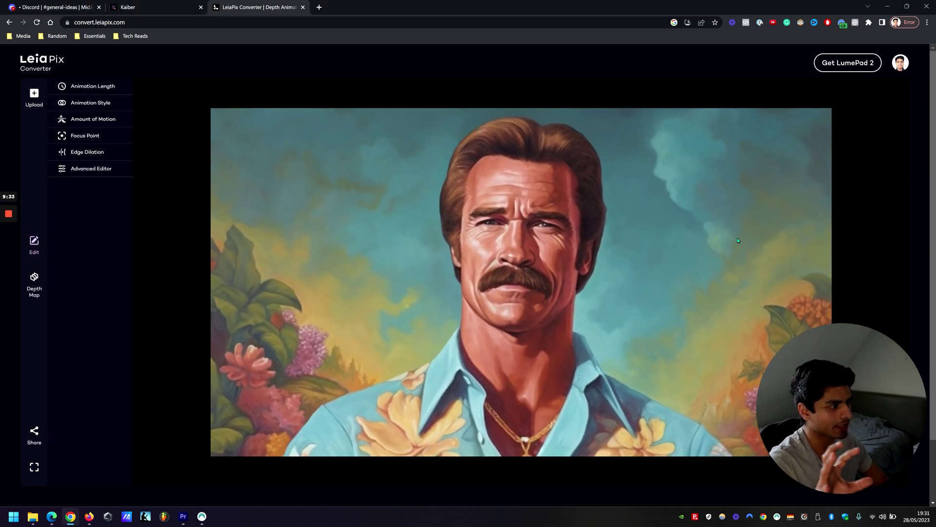
pyautogui.click(84, 87)
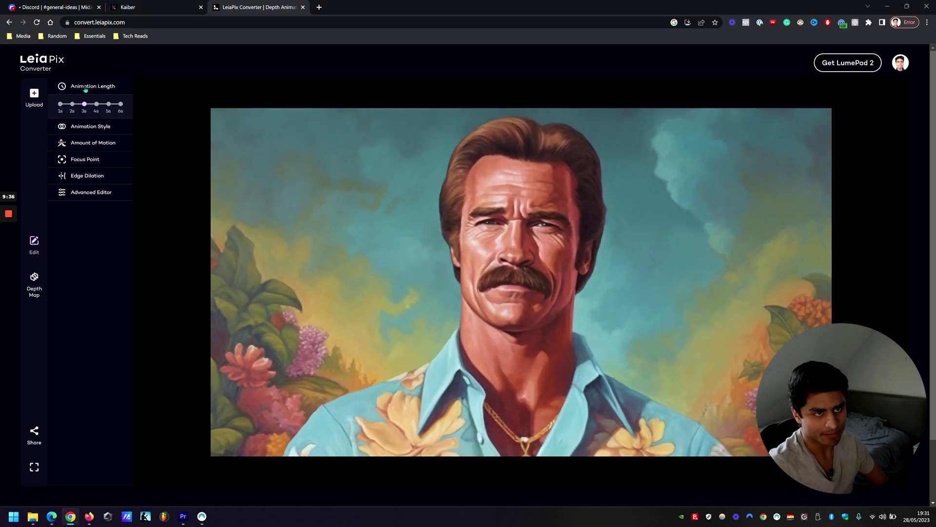
pyautogui.click(120, 104)
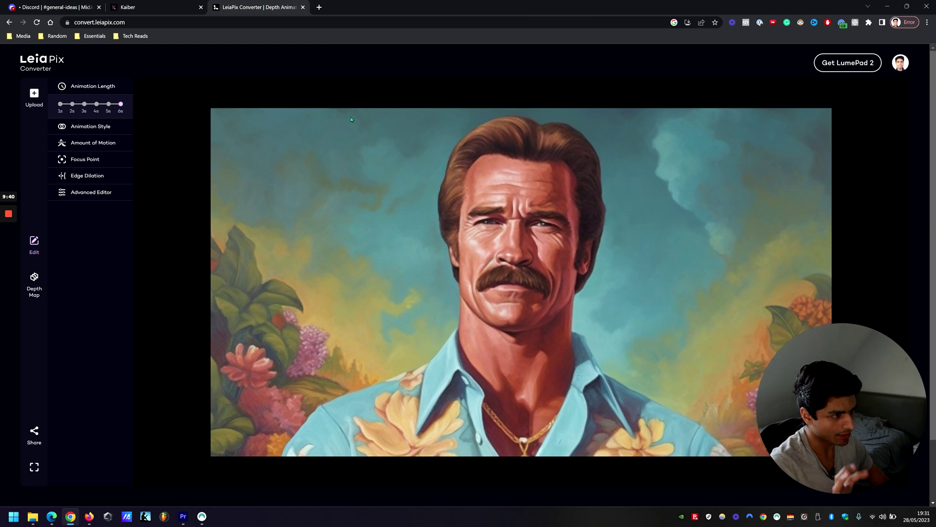
# Step: Try the Wide Circle, Horizontal, Circle, Tall Circle and Vertical styles, ending on Perspective
pyautogui.click(91, 127)
pyautogui.click(106, 160)
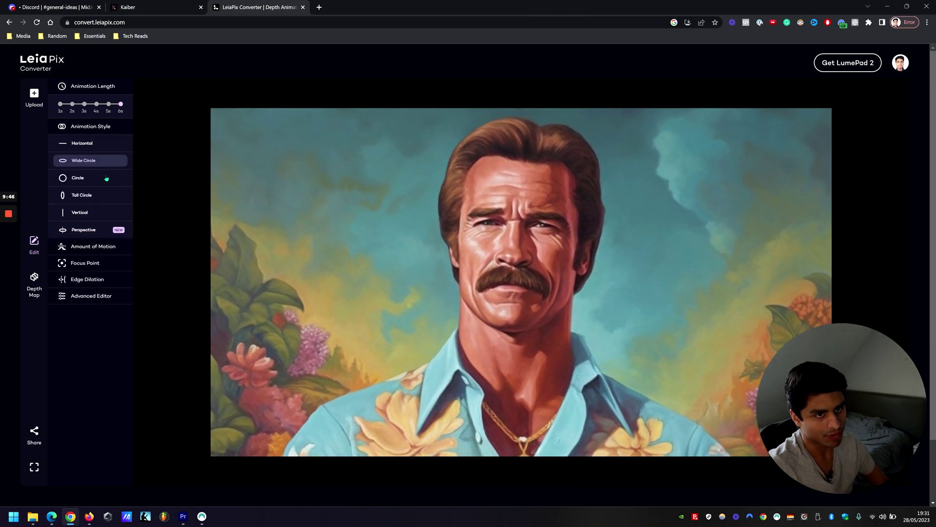
pyautogui.click(106, 148)
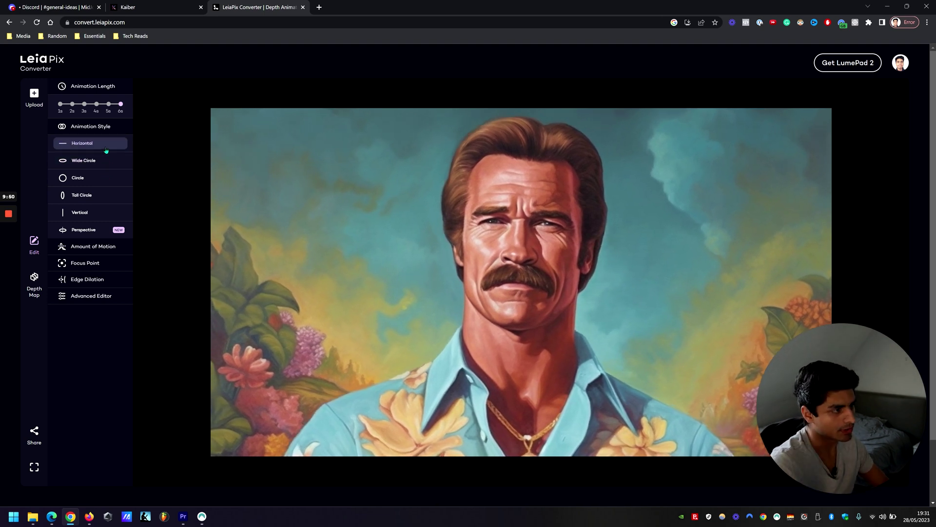
pyautogui.click(98, 179)
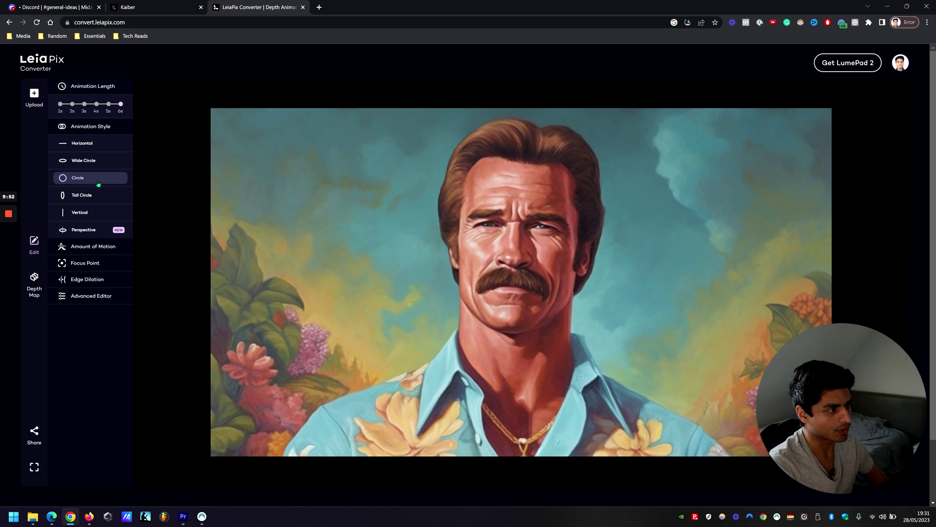
pyautogui.click(93, 202)
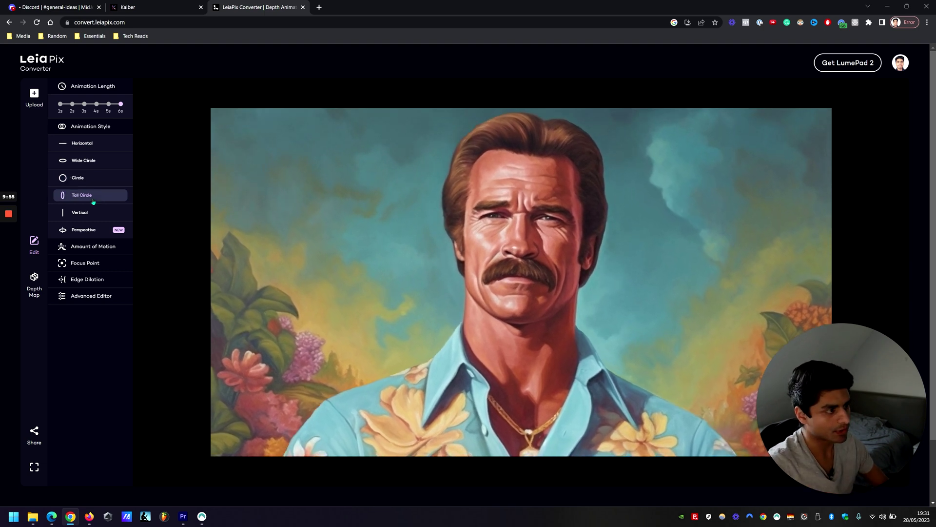
pyautogui.click(91, 218)
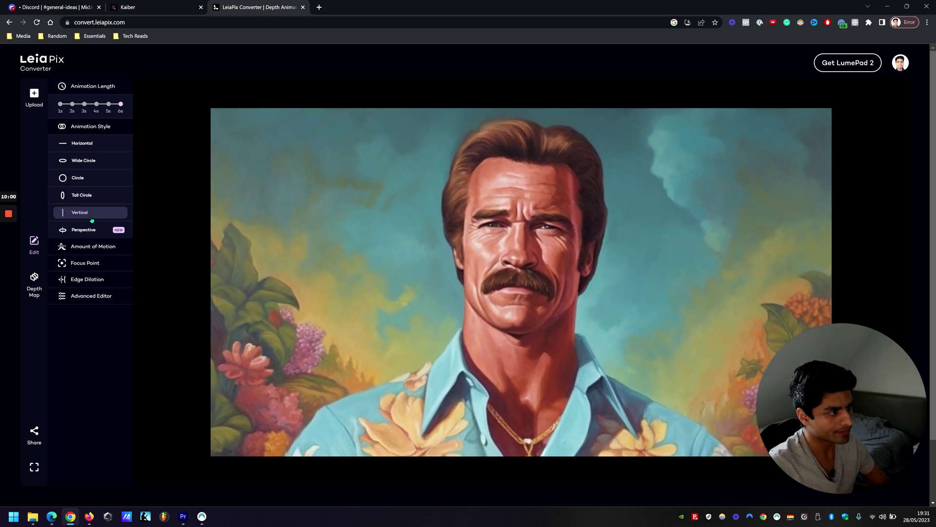
pyautogui.click(88, 234)
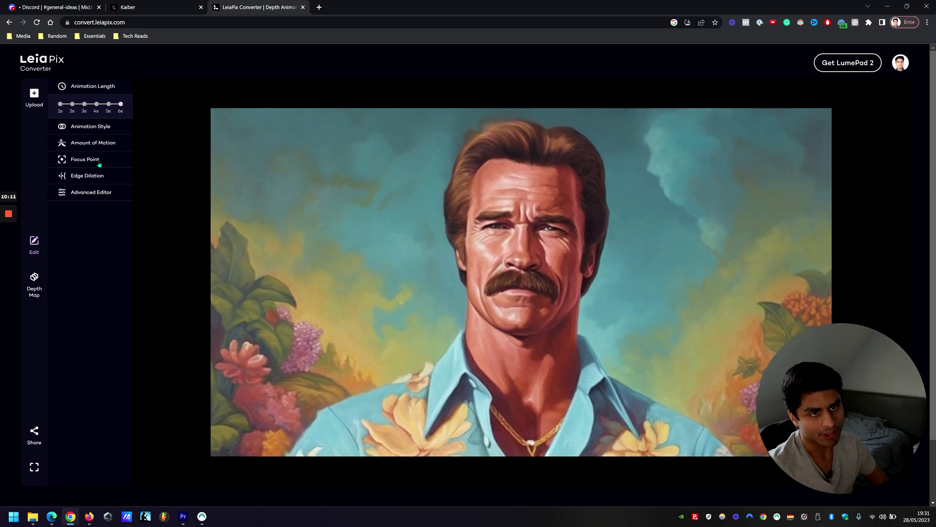
# Step: Raise the portrait's Amount of Motion to More, then lower it to Less
pyautogui.click(93, 142)
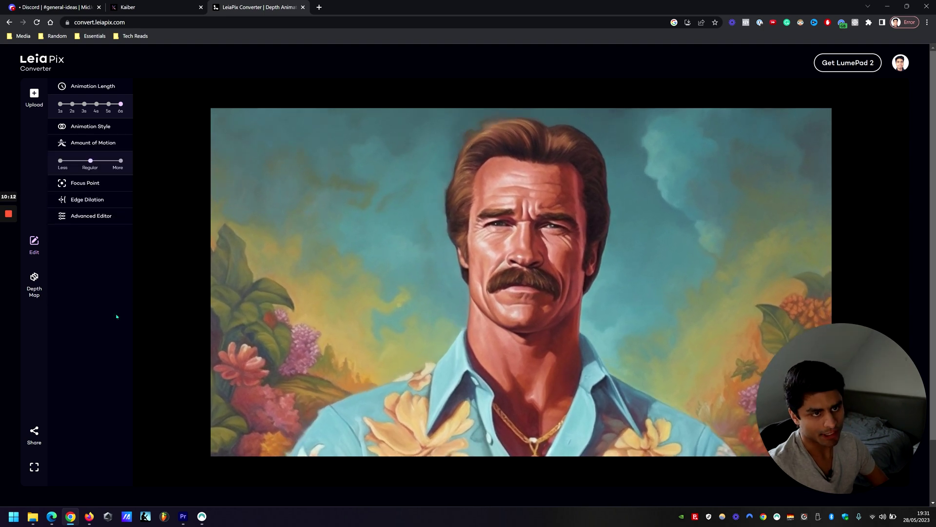
pyautogui.moveTo(91, 161); pyautogui.dragTo(120, 161)
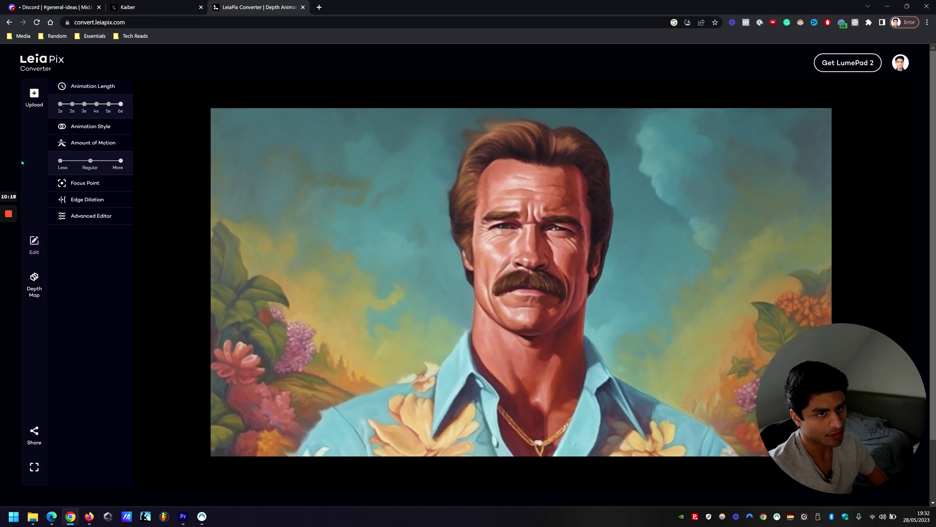
pyautogui.click(61, 161)
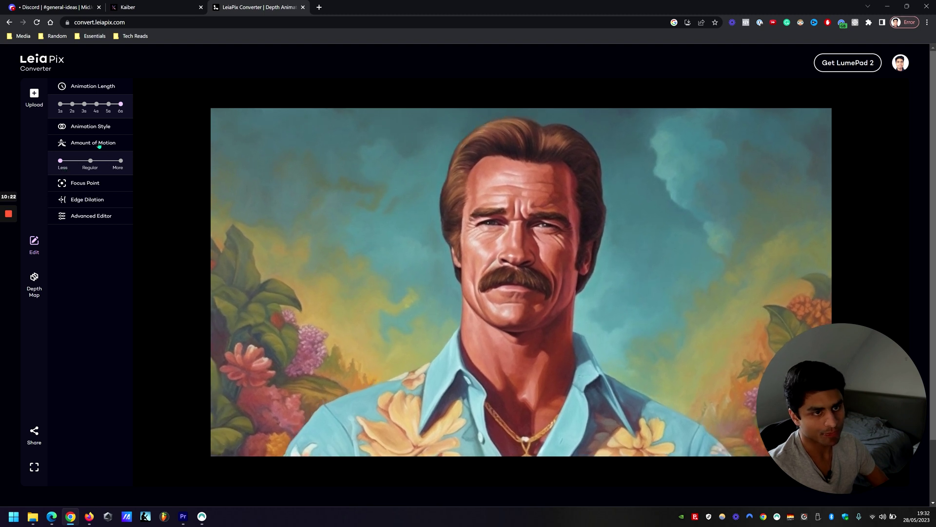
# Step: Try the Focus Point at Far and Center, then set it to Close
pyautogui.click(103, 182)
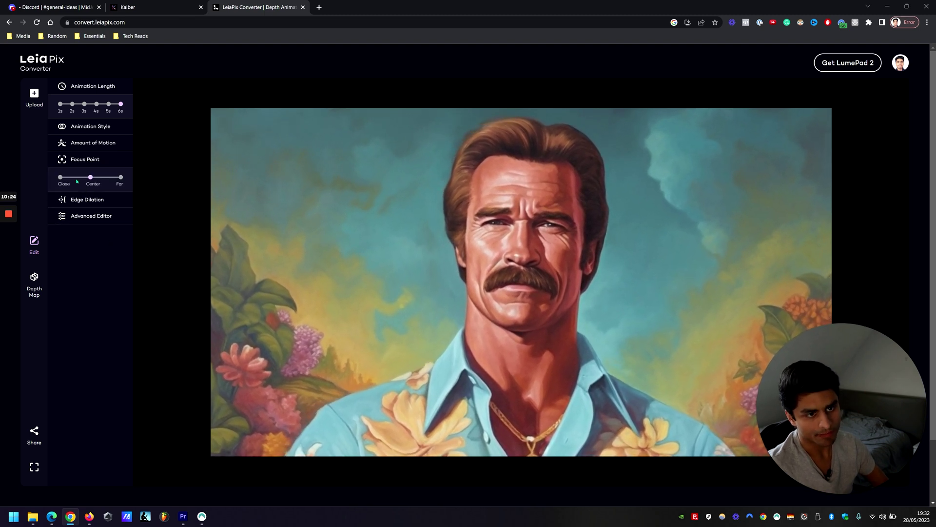
pyautogui.click(121, 181)
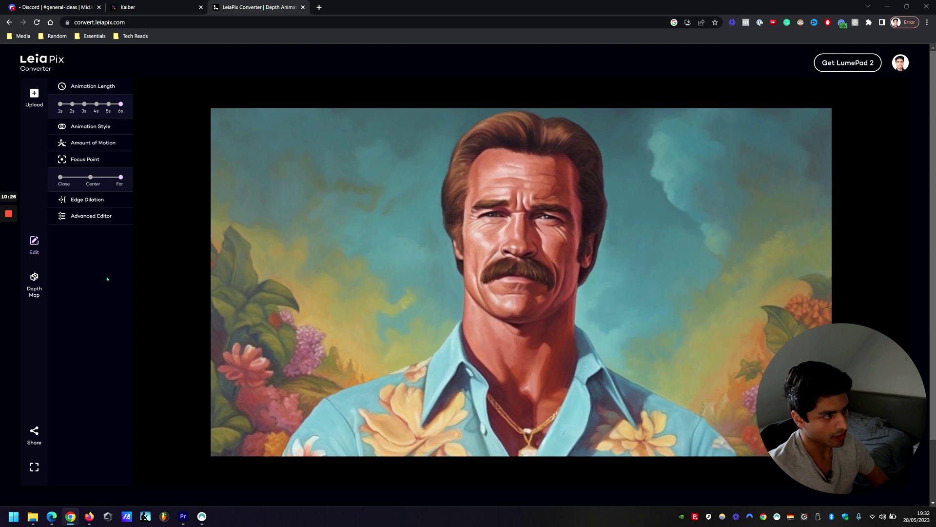
pyautogui.click(94, 179)
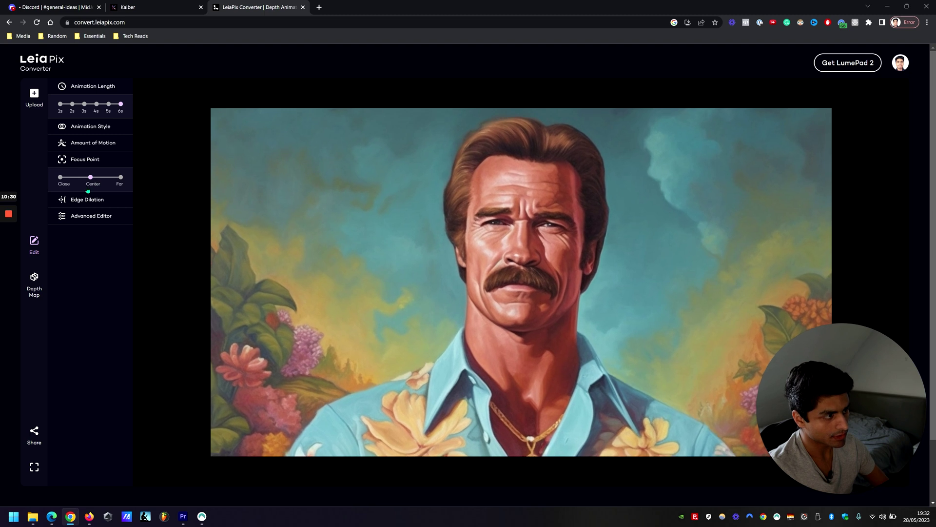
pyautogui.click(59, 181)
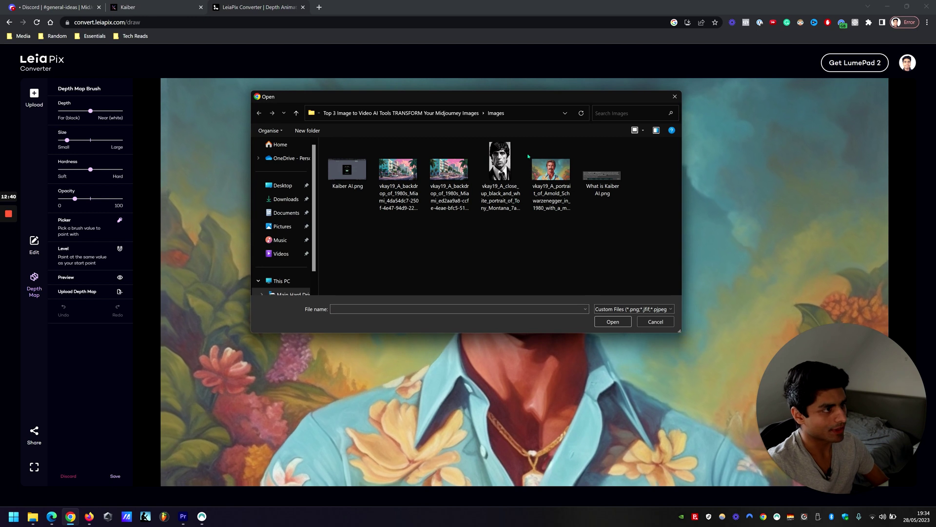
# Step: Load the black-and-white portrait of the man in a suit into LeiaPix
pyautogui.click(500, 166)
pyautogui.click(613, 322)
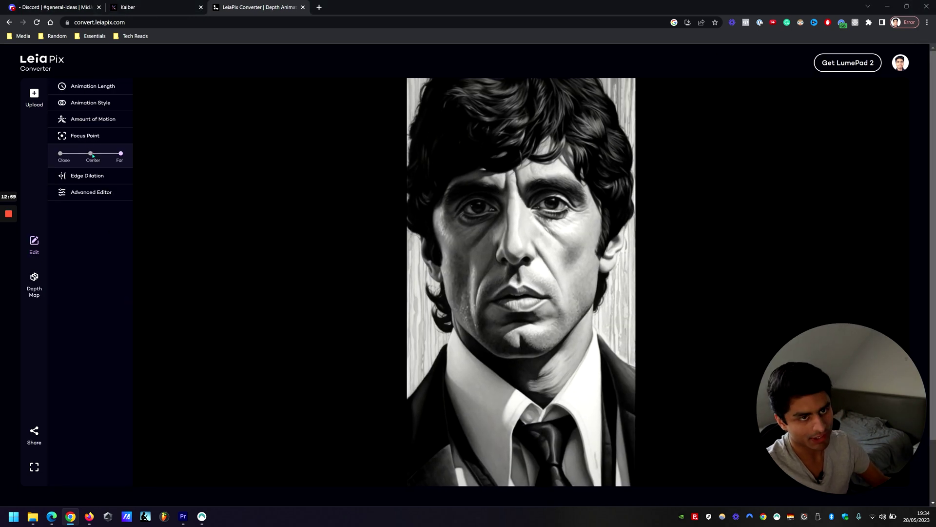
pyautogui.click(102, 121)
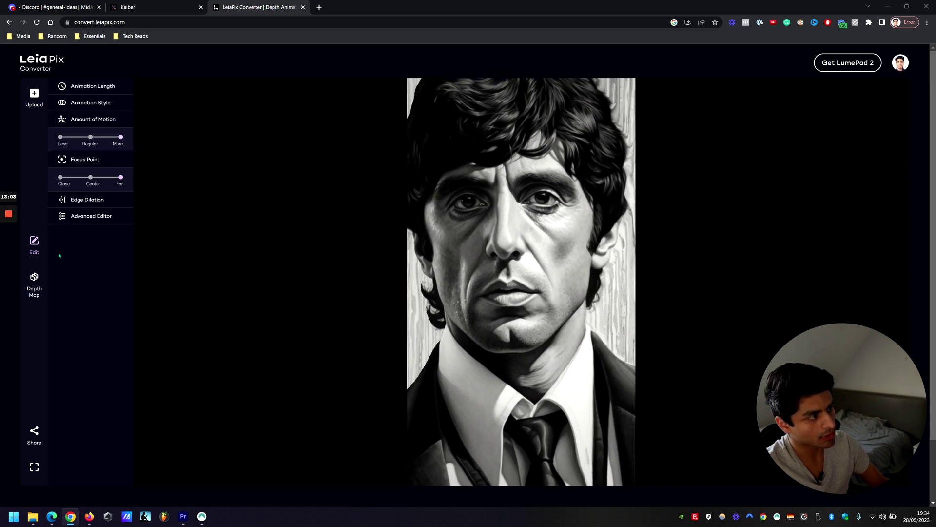
# Step: Try the Horizontal animation style, then settle on Vertical
pyautogui.click(107, 103)
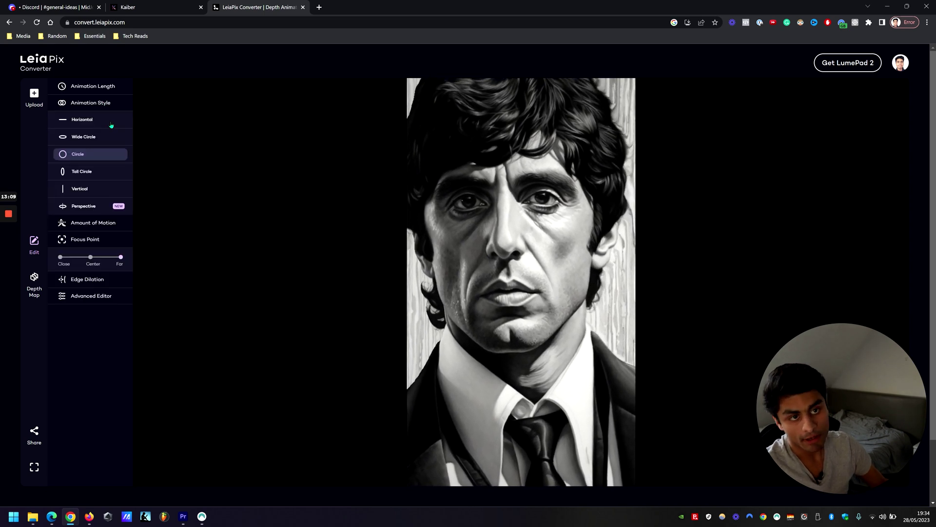
pyautogui.click(111, 125)
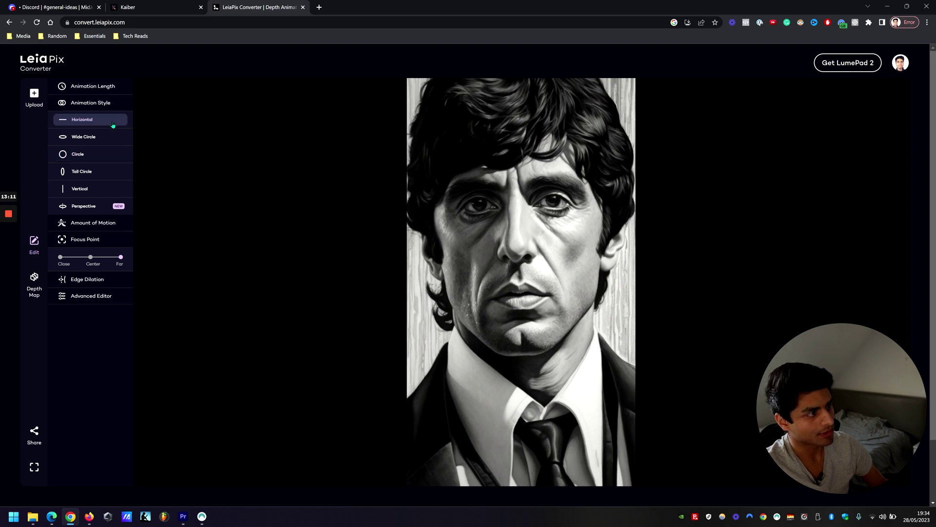
pyautogui.click(101, 195)
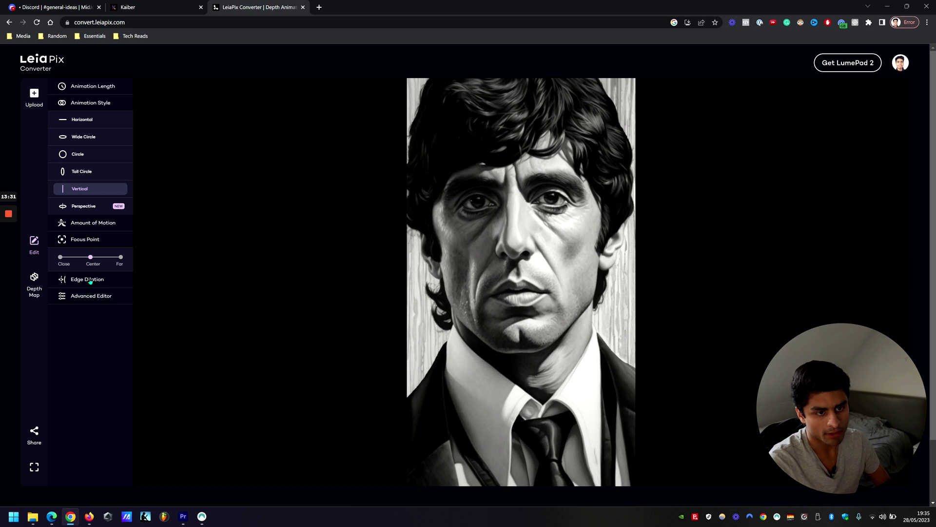
pyautogui.click(80, 102)
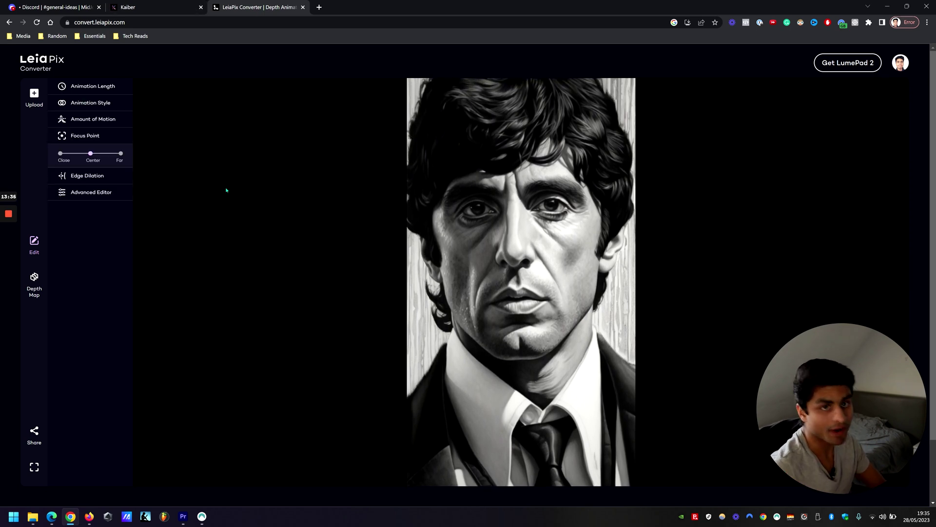
# Step: Open the black-and-white suited portrait from HeyGen's TalkingPhoto row
pyautogui.moveTo(9, 238)
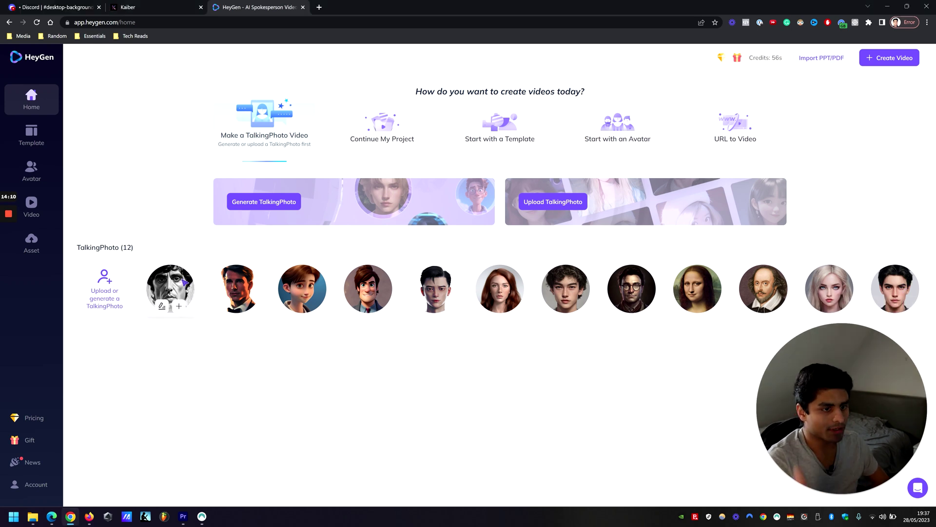
pyautogui.click(179, 287)
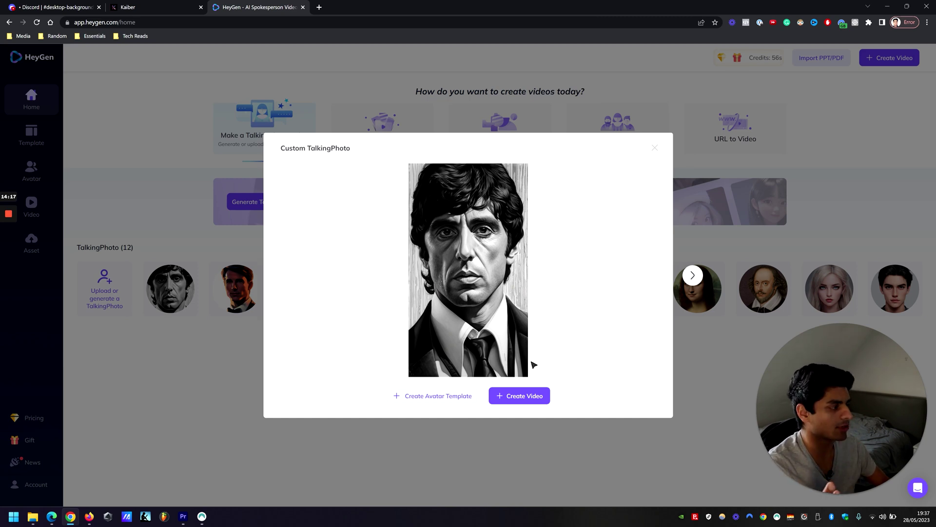
# Step: Create a Portrait-orientation video with a recorded voice clip and submit it for rendering
pyautogui.click(519, 395)
pyautogui.click(554, 324)
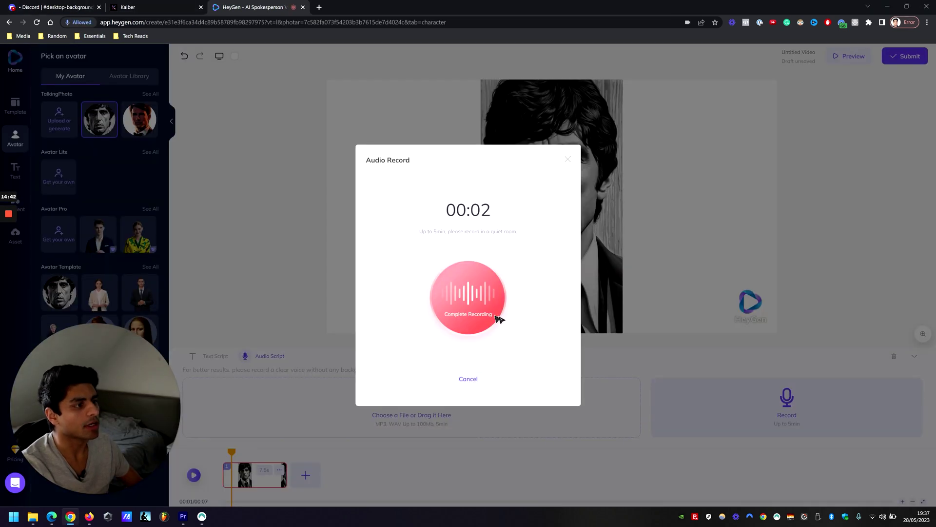
pyautogui.click(498, 319)
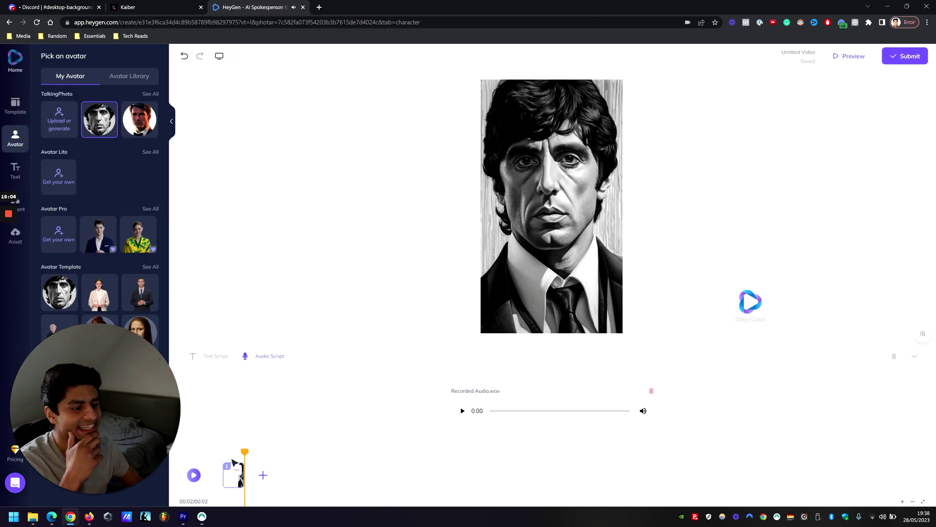
pyautogui.moveTo(244, 455); pyautogui.dragTo(224, 454)
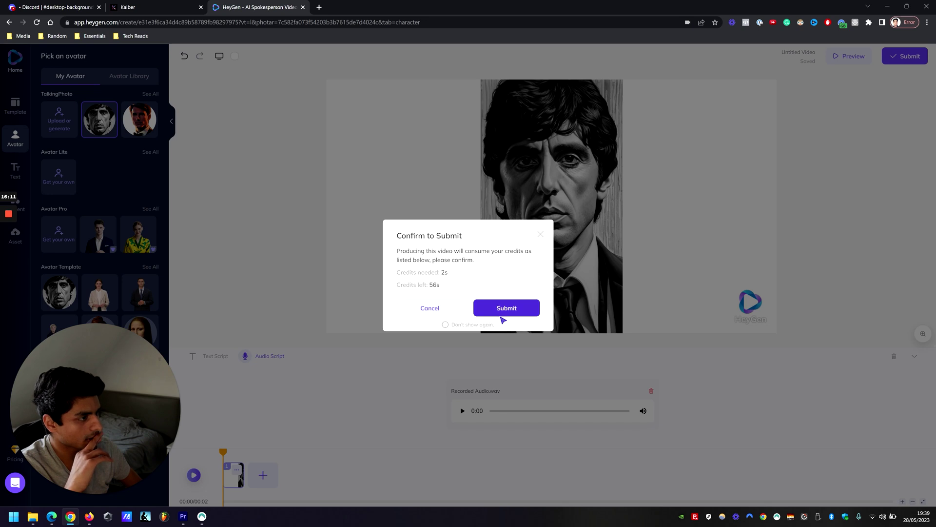
pyautogui.click(502, 316)
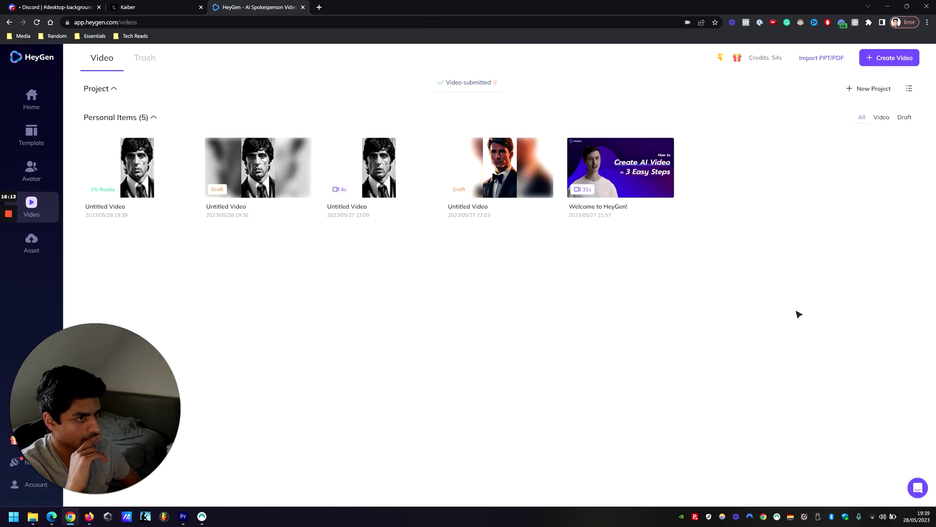
# Step: Wait for the talking-photo render, then open the finished Untitled Video
pyautogui.moveTo(118, 165)
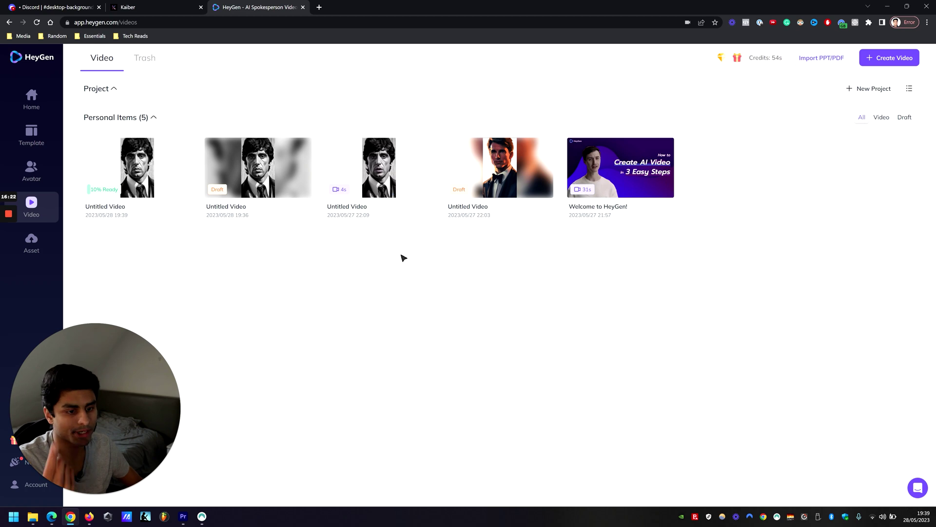
pyautogui.moveTo(387, 174)
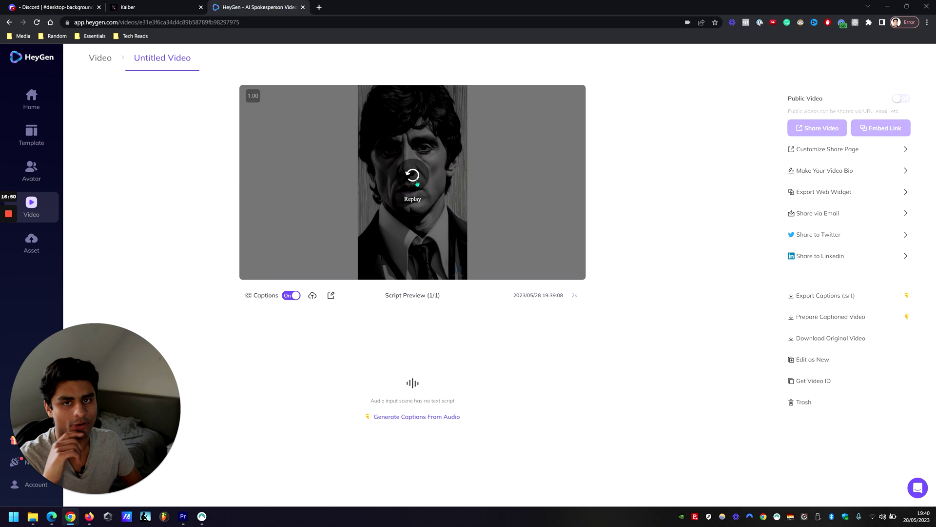
# Step: Replay the talking-photo video, then return to HeyGen's Home page
pyautogui.click(417, 183)
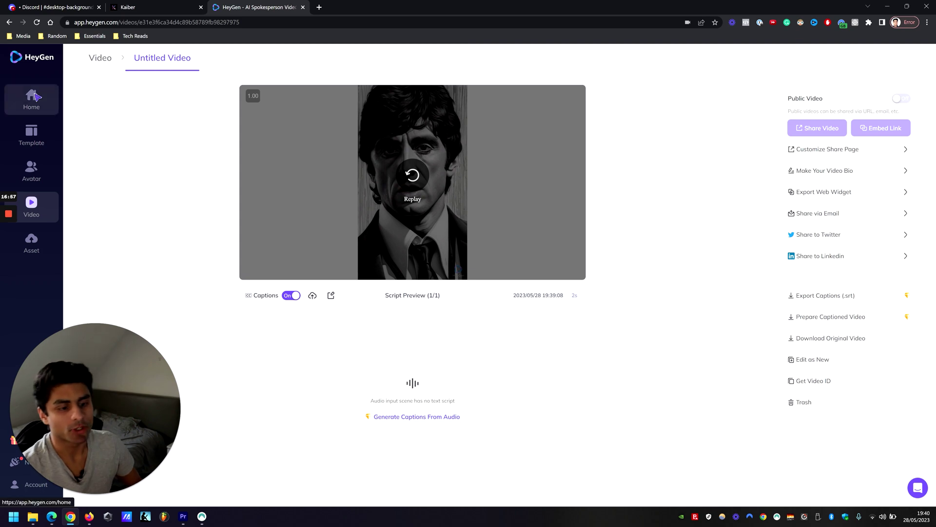
pyautogui.click(35, 99)
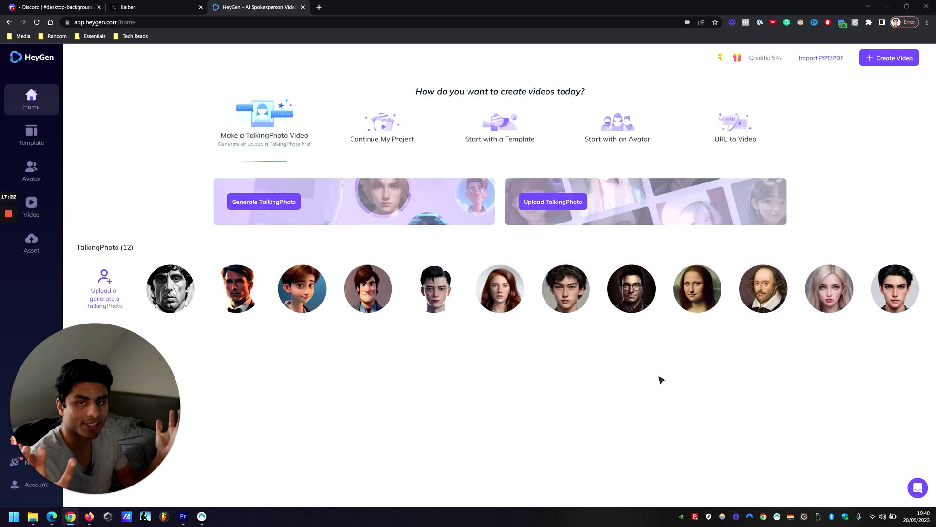